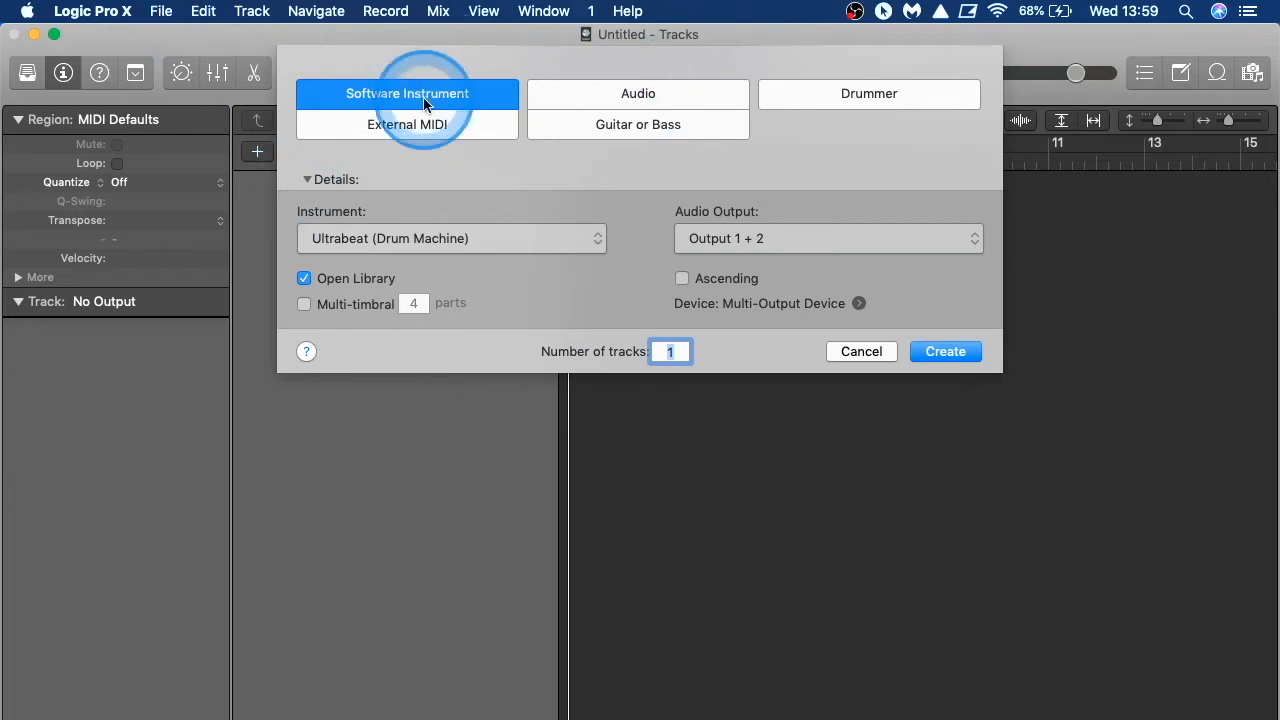
Step: Create one software instrument track using Ultrabeat (Drum Machine) in stereo
{"action": "left_click", "coordinate": [307, 181]}
{"action": "left_click", "coordinate": [306, 184]}
{"action": "left_click", "coordinate": [338, 243]}
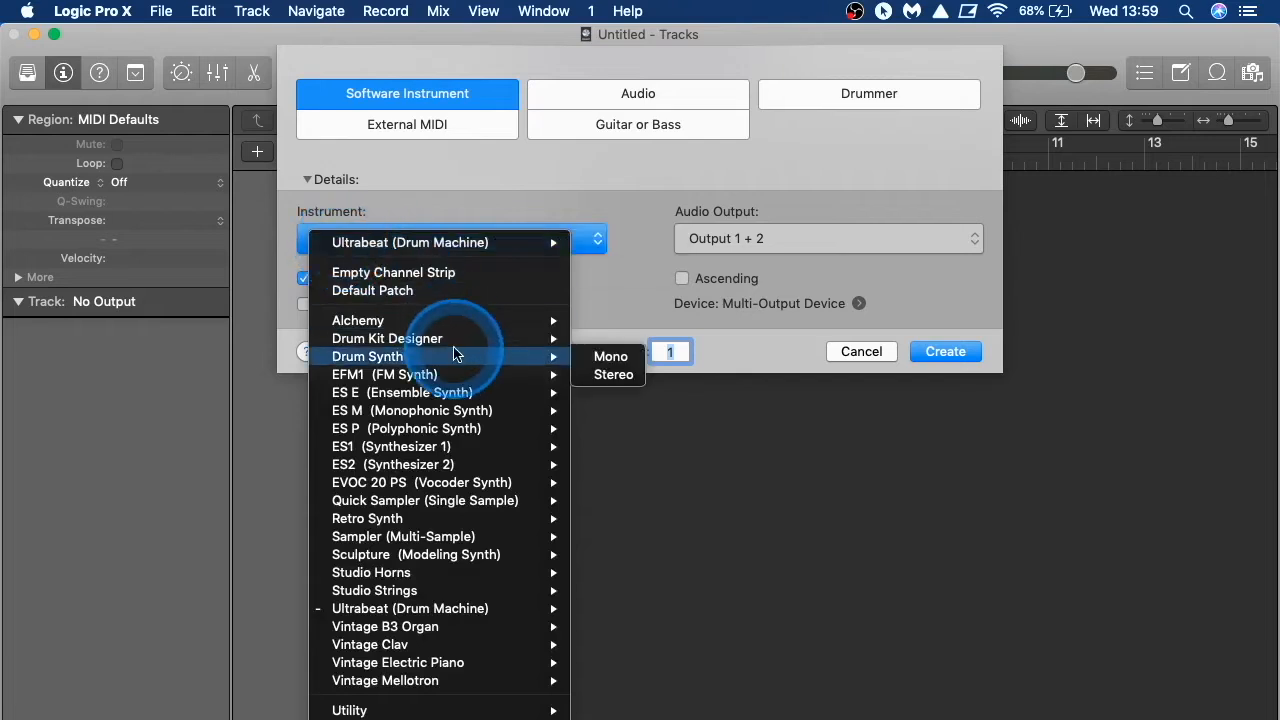
{"action": "mouse_move", "coordinate": [429, 610]}
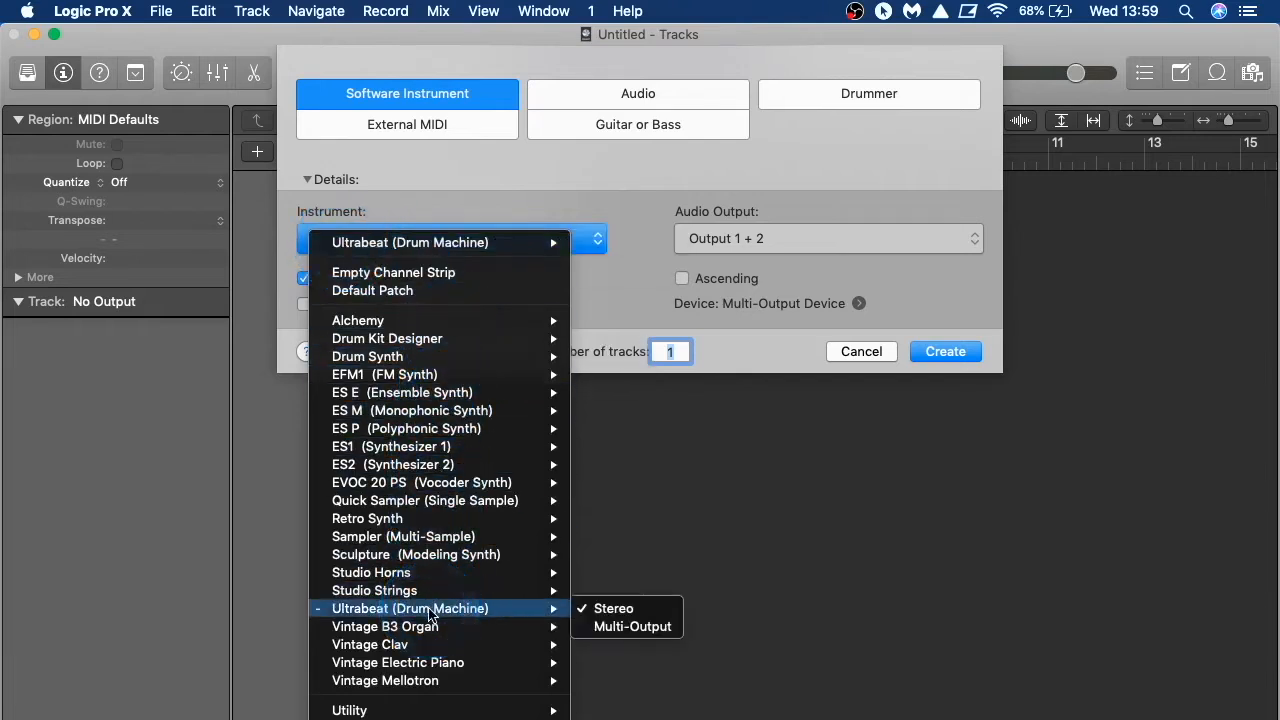
{"action": "left_click", "coordinate": [597, 610]}
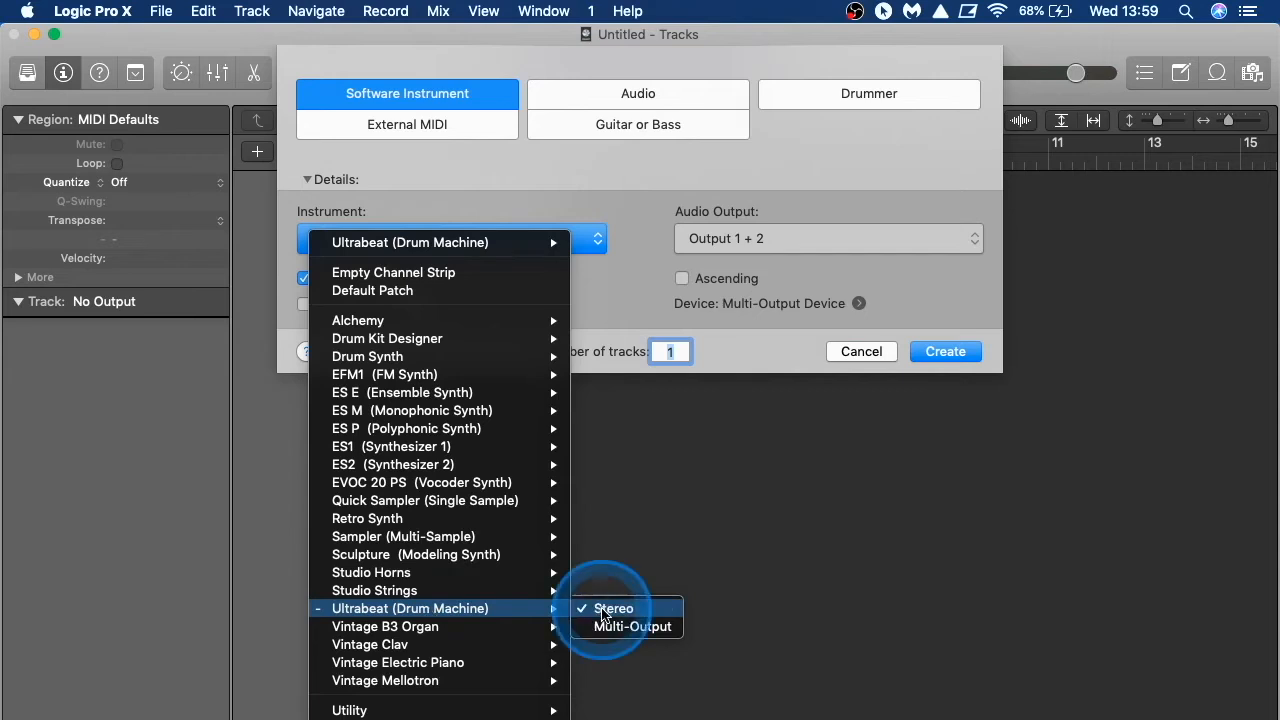
{"action": "left_click", "coordinate": [945, 351]}
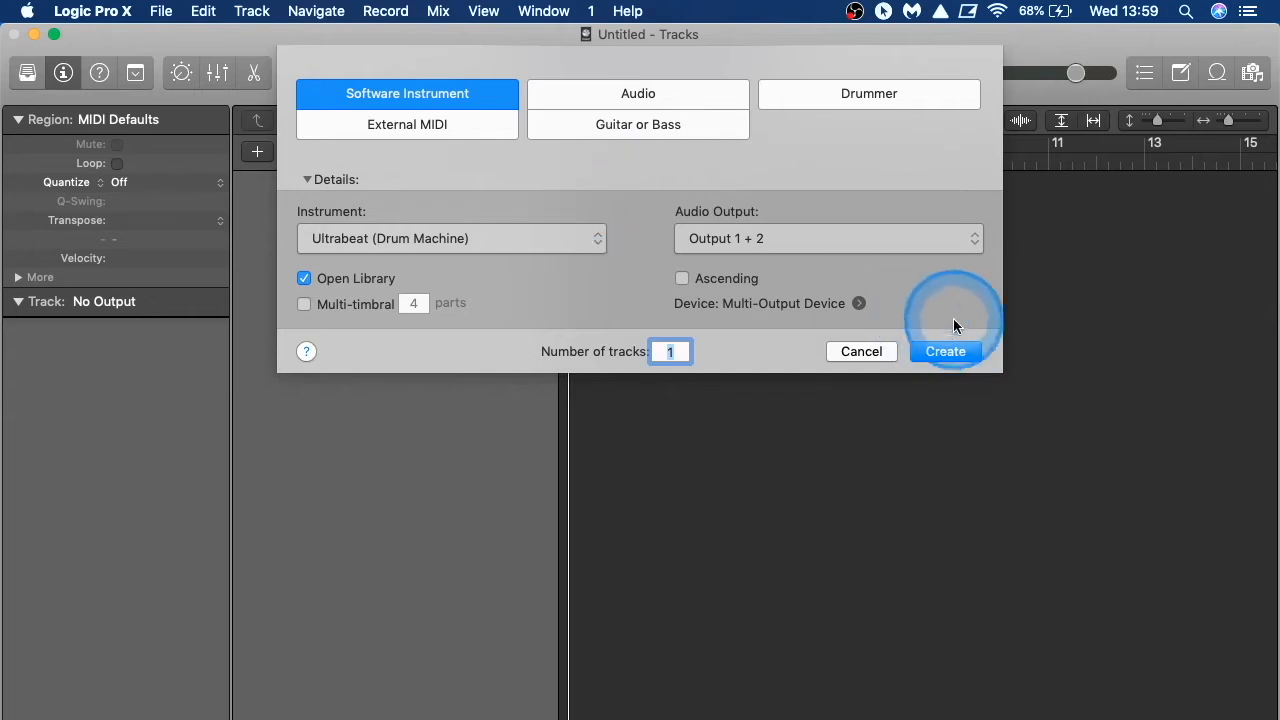
{"action": "left_click", "coordinate": [946, 351]}
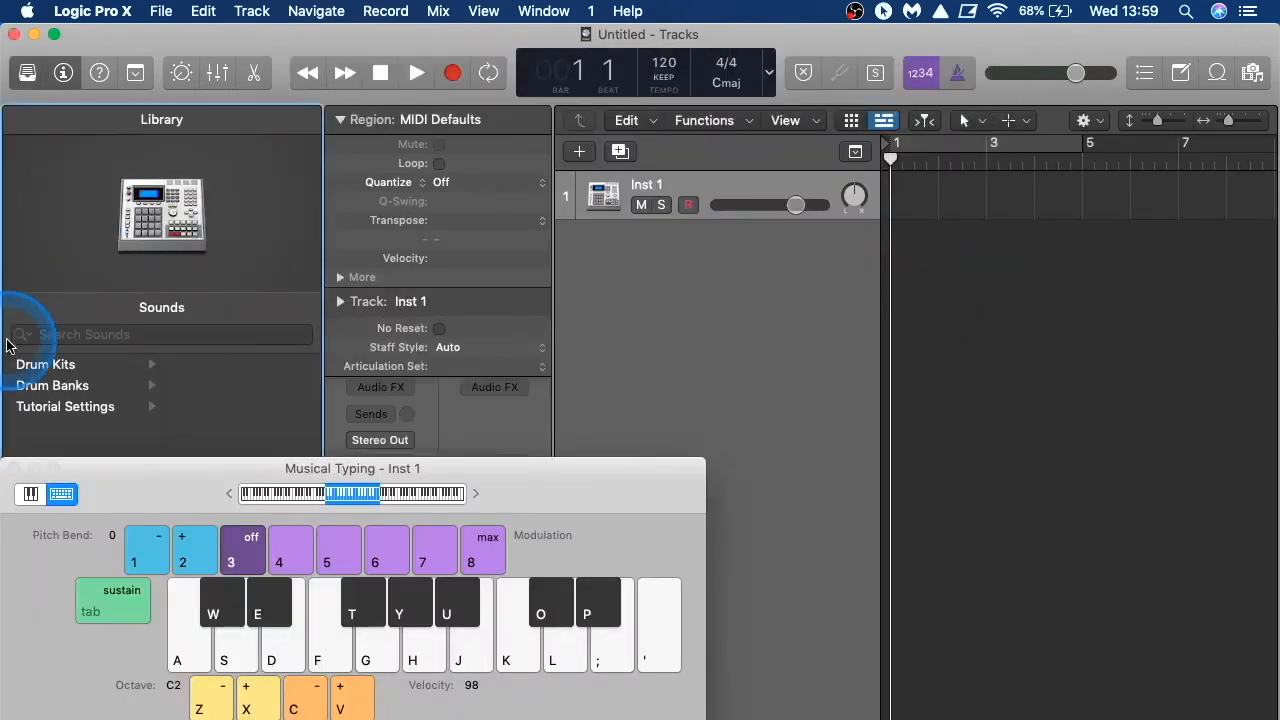
Step: Close the Musical Typing window and hide the Library, keeping the Inspector displayed
{"action": "left_click", "coordinate": [14, 468]}
{"action": "left_click", "coordinate": [27, 72]}
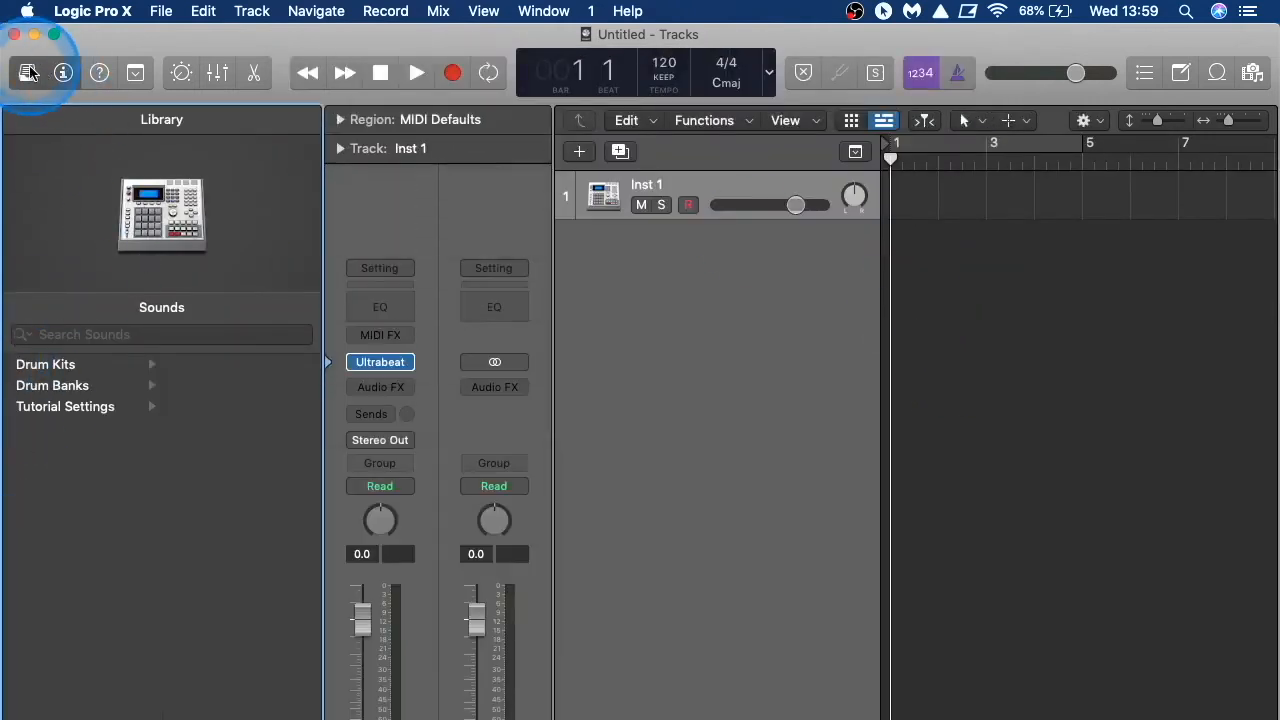
{"action": "left_click", "coordinate": [63, 73]}
{"action": "left_click", "coordinate": [63, 73]}
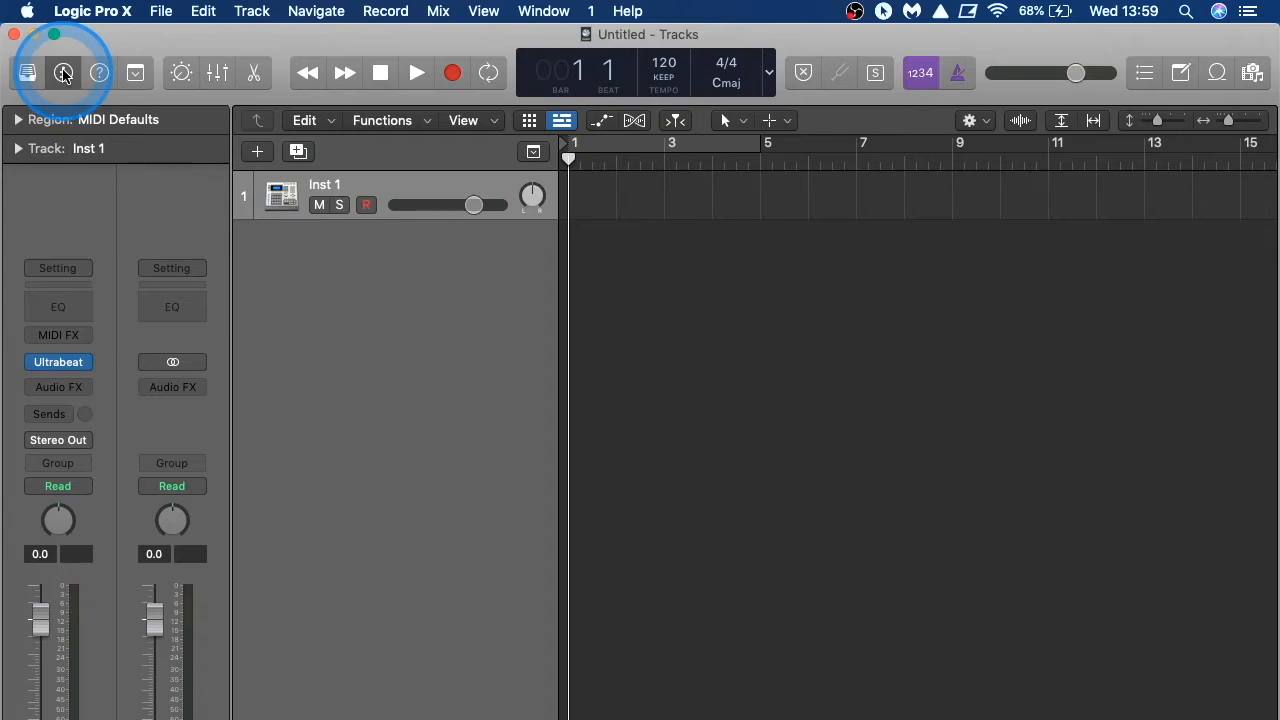
{"action": "left_click", "coordinate": [63, 73]}
{"action": "left_click", "coordinate": [63, 73]}
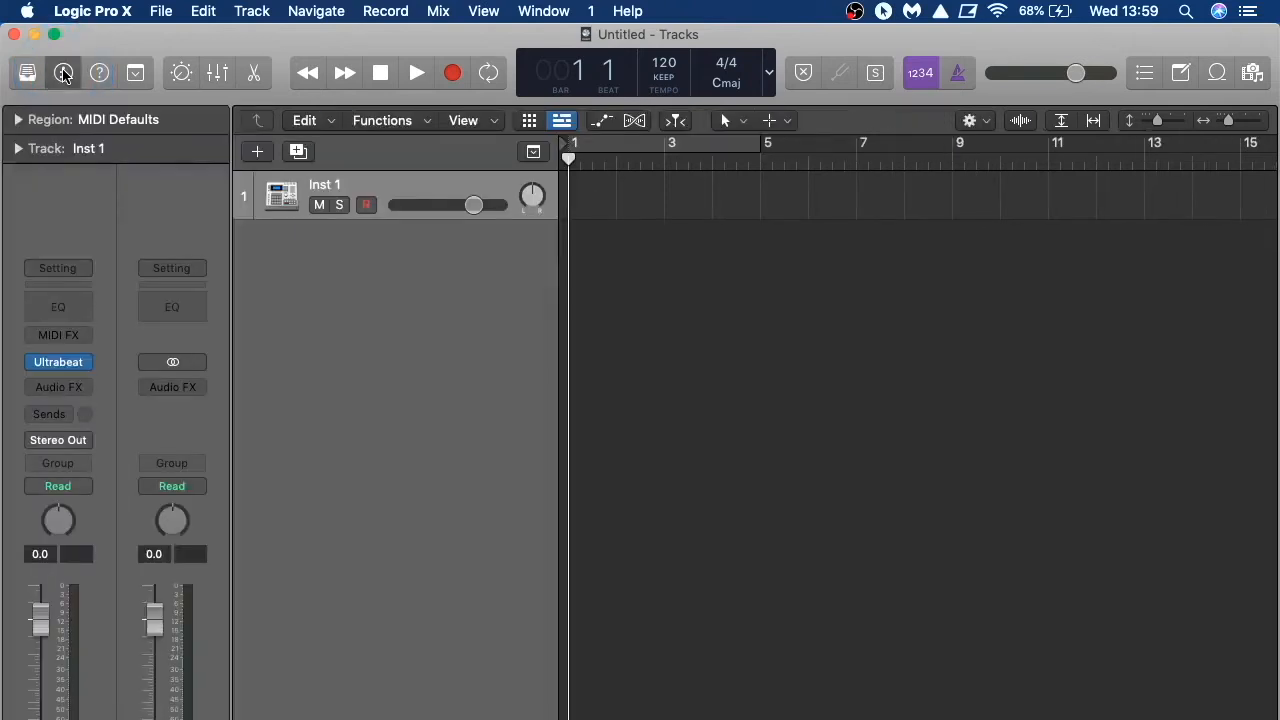
Step: Open the Ultrabeat plug-in from the Inst 1 channel strip and reposition its window so the voice list and sequencer are in view
{"action": "mouse_move", "coordinate": [58, 368]}
{"action": "left_click", "coordinate": [326, 432]}
{"action": "left_click", "coordinate": [58, 365]}
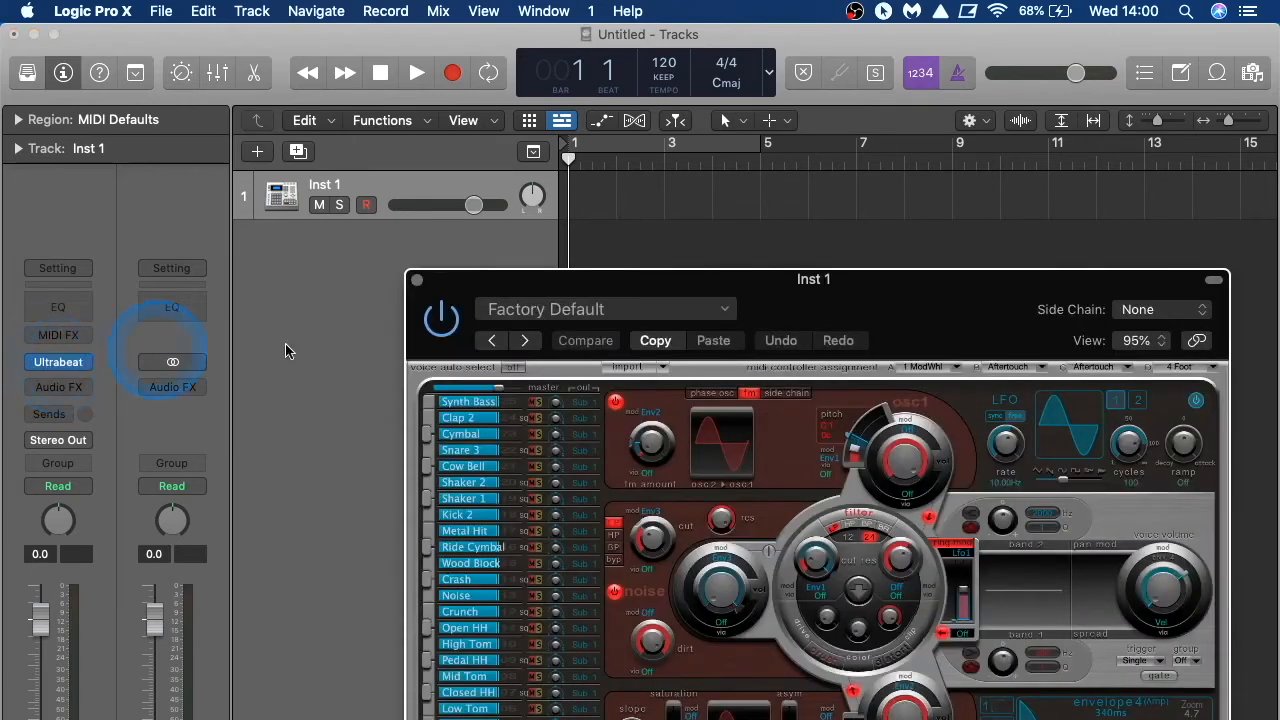
{"action": "left_click_drag", "start_coordinate": [788, 280], "coordinate": [481, 74]}
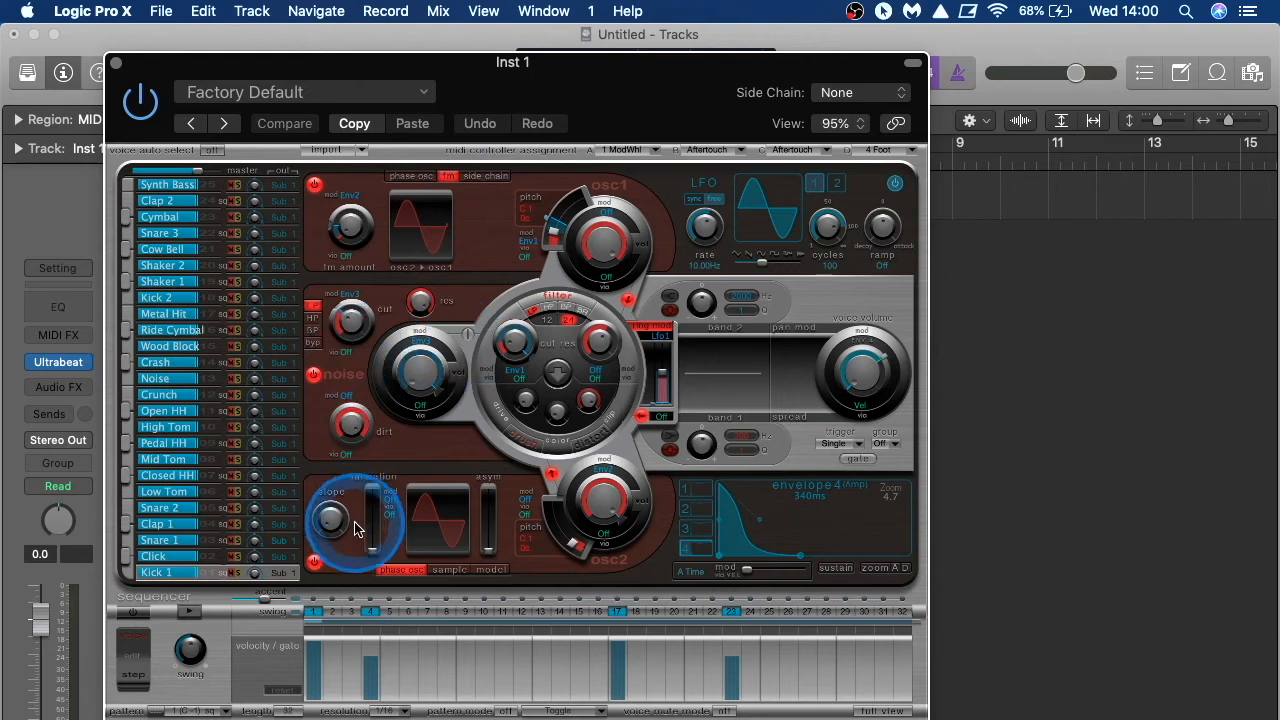
Step: Select the Click, Clap 1 and Snare 2 voices one after another to compare their synth settings and step patterns
{"action": "left_click", "coordinate": [208, 546]}
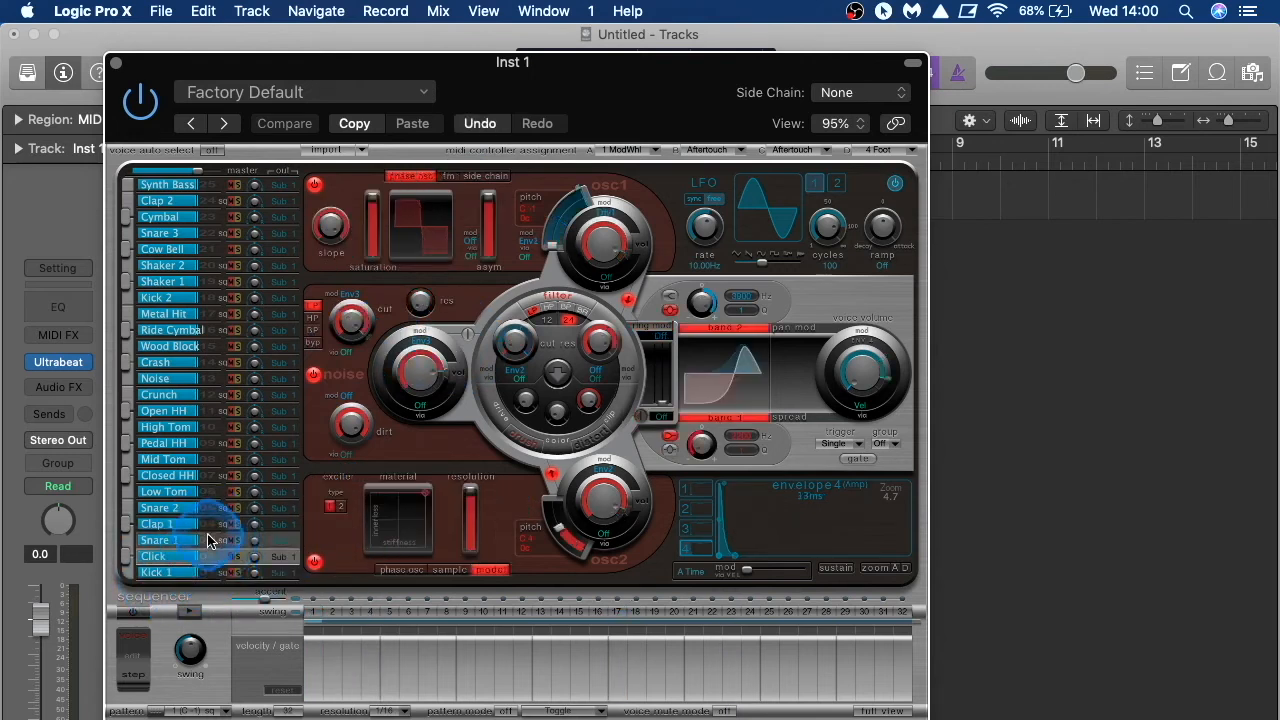
{"action": "left_click", "coordinate": [209, 524]}
{"action": "left_click", "coordinate": [208, 510]}
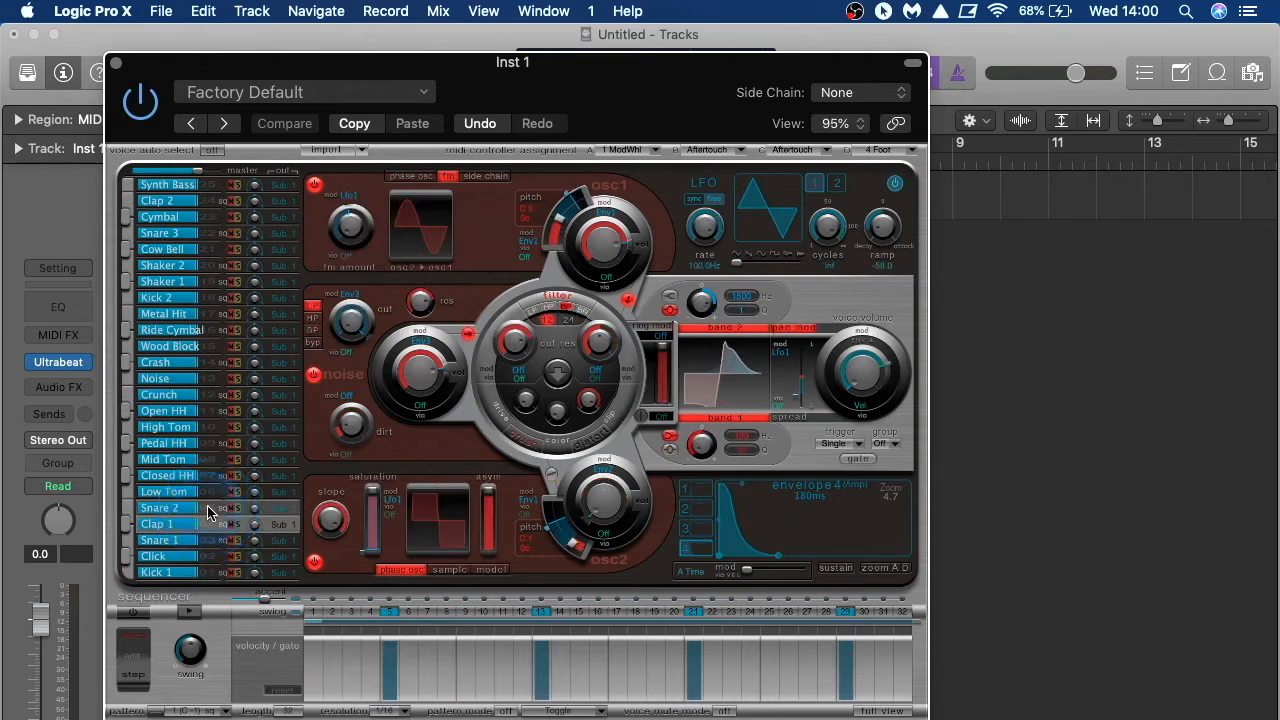
{"action": "left_click", "coordinate": [208, 512]}
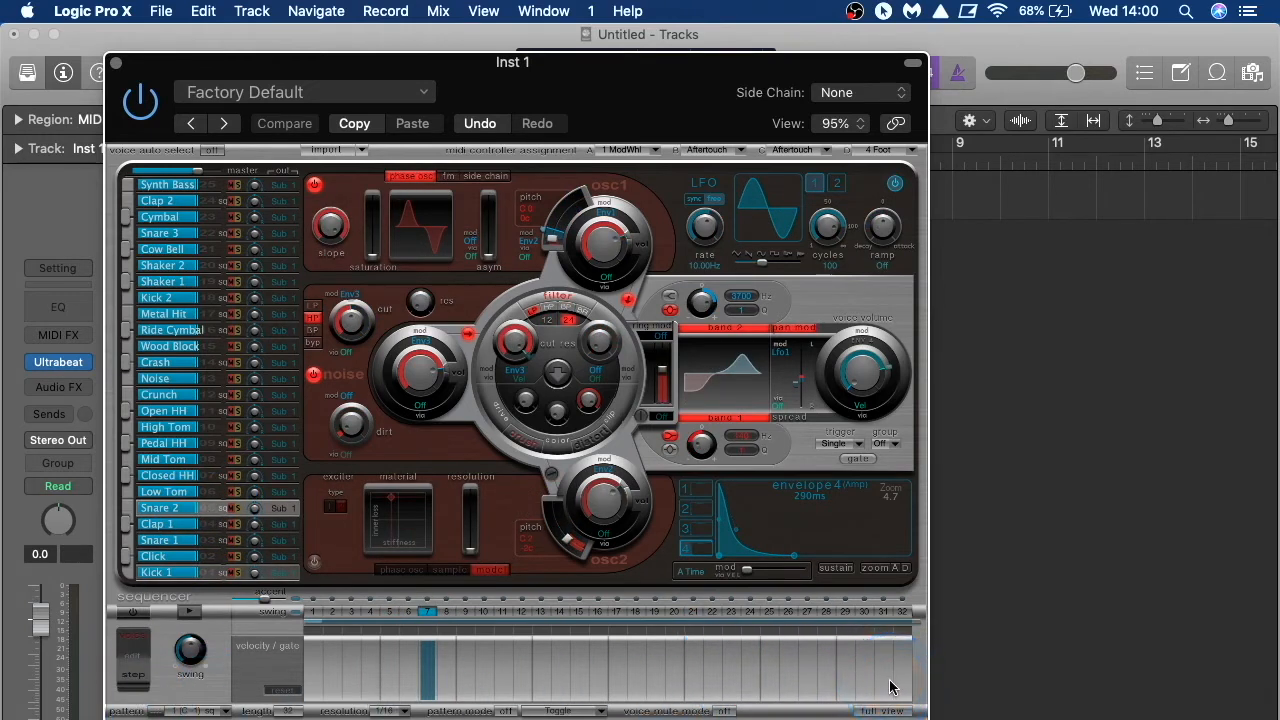
{"action": "left_click", "coordinate": [558, 482]}
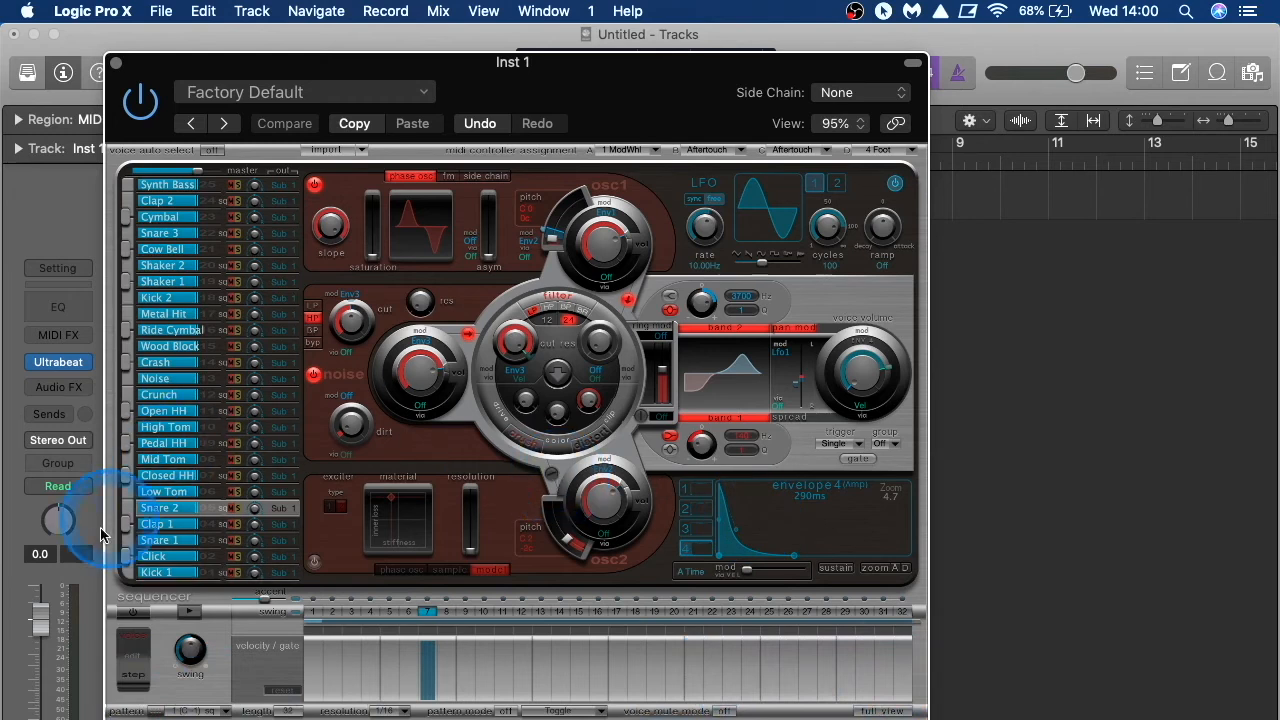
Step: Examine the step grid for all drum voices in full view, and return to the synthesizer view
{"action": "left_click", "coordinate": [880, 710]}
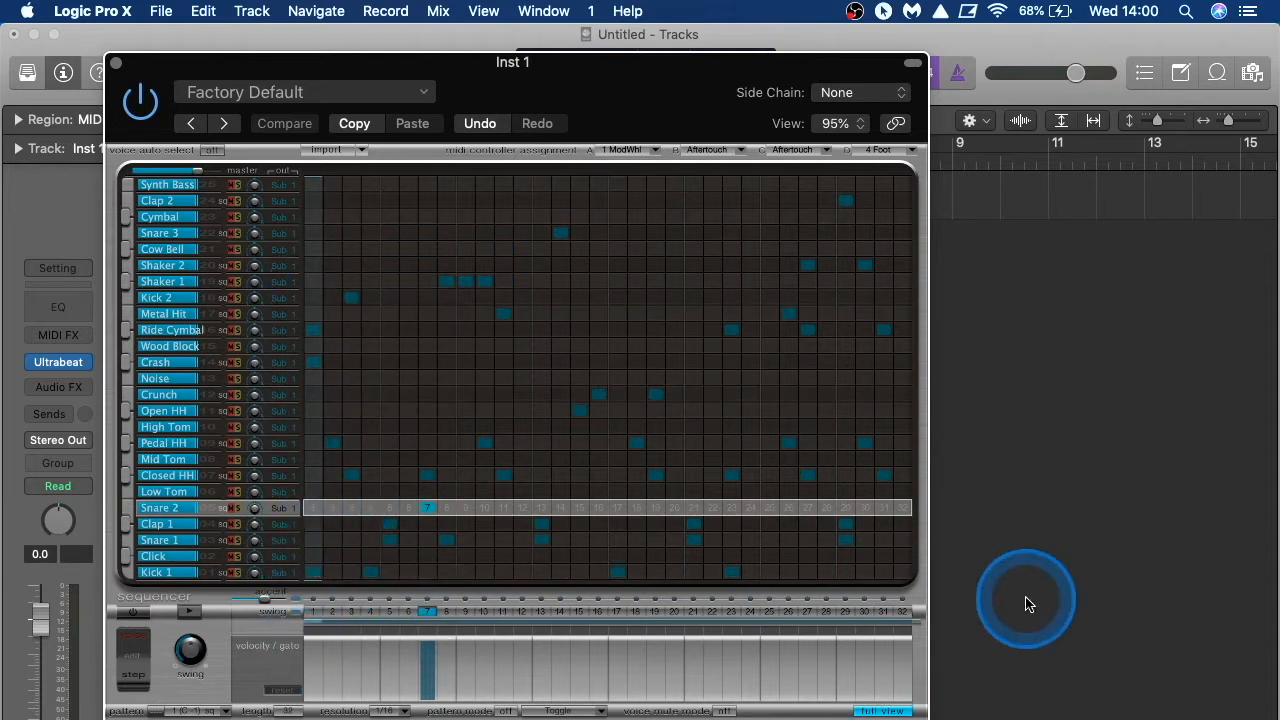
{"action": "left_click", "coordinate": [870, 711]}
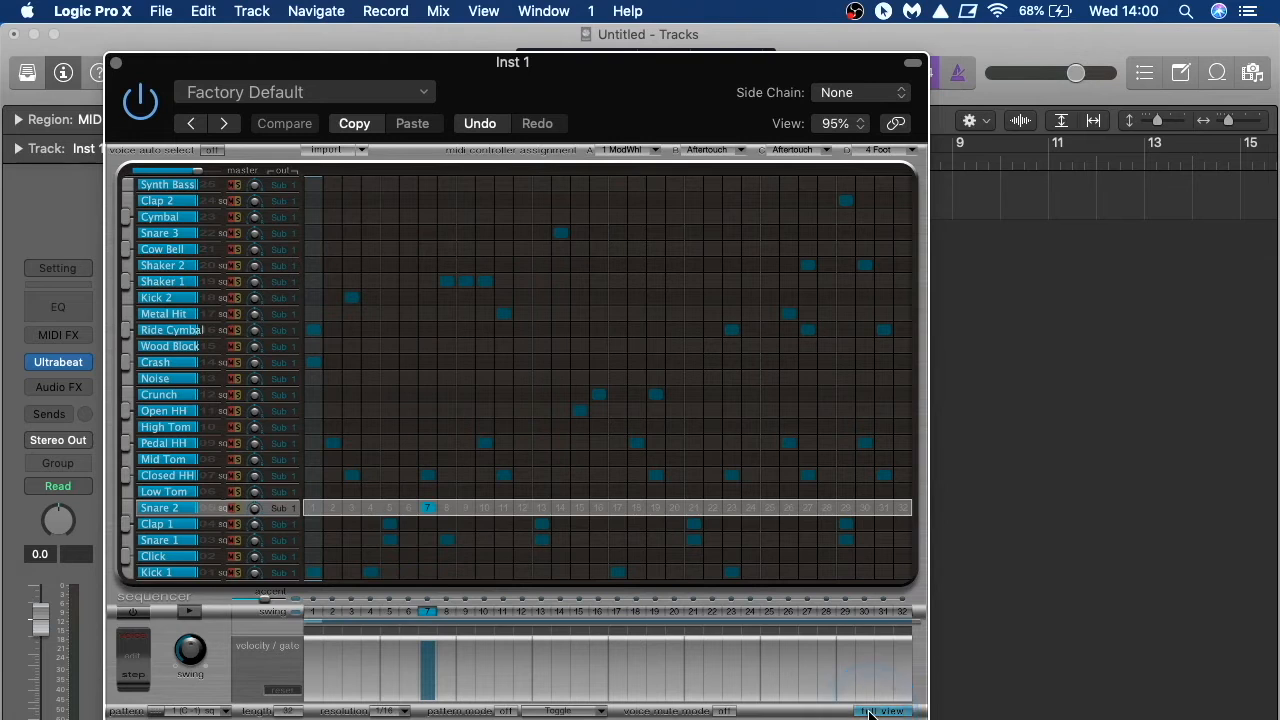
{"action": "left_click", "coordinate": [870, 711]}
Step: Load the Boutique SP12 drum kit preset in Ultrabeat
{"action": "left_click_drag", "start_coordinate": [612, 58], "coordinate": [968, 34]}
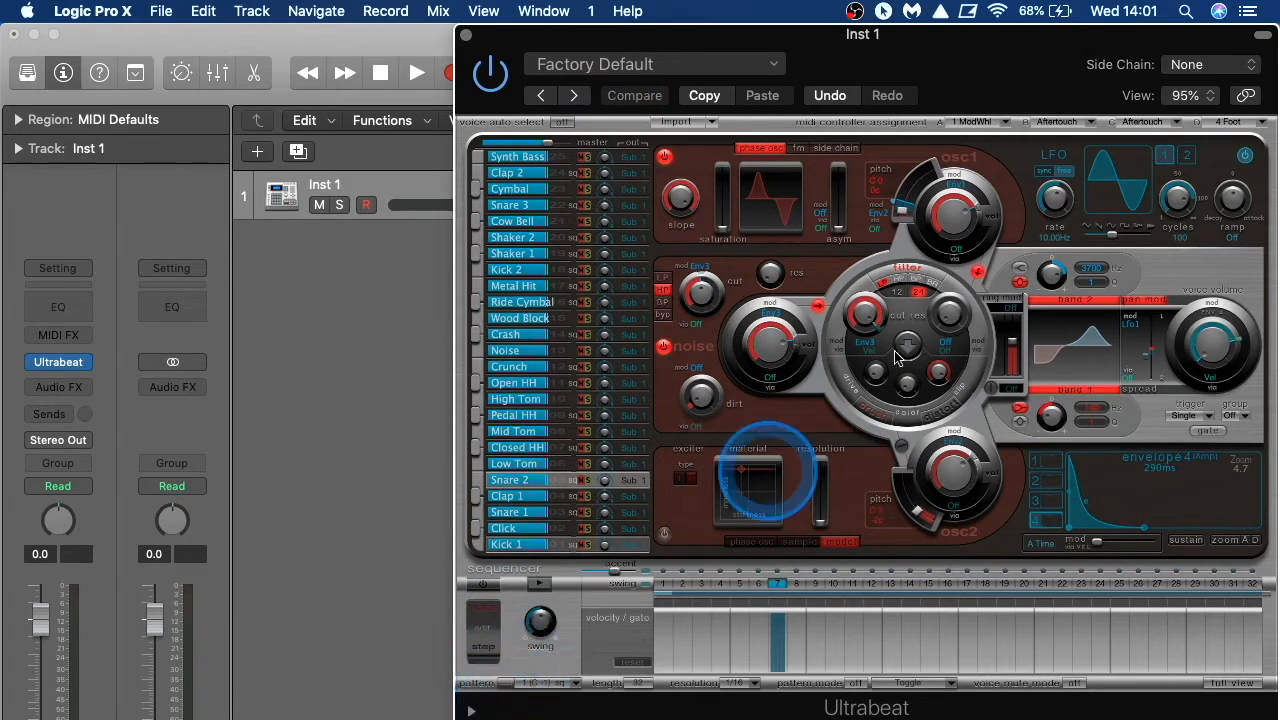
{"action": "left_click_drag", "start_coordinate": [1068, 77], "coordinate": [870, 57]}
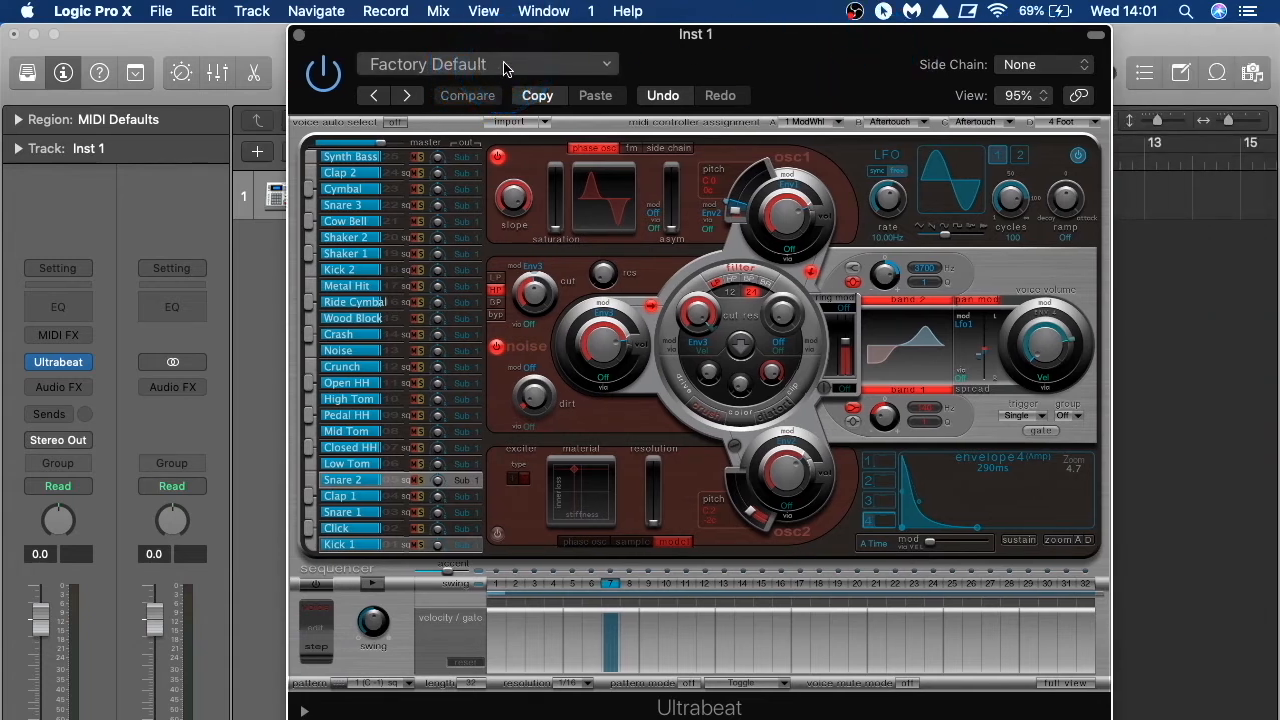
{"action": "left_click", "coordinate": [607, 68]}
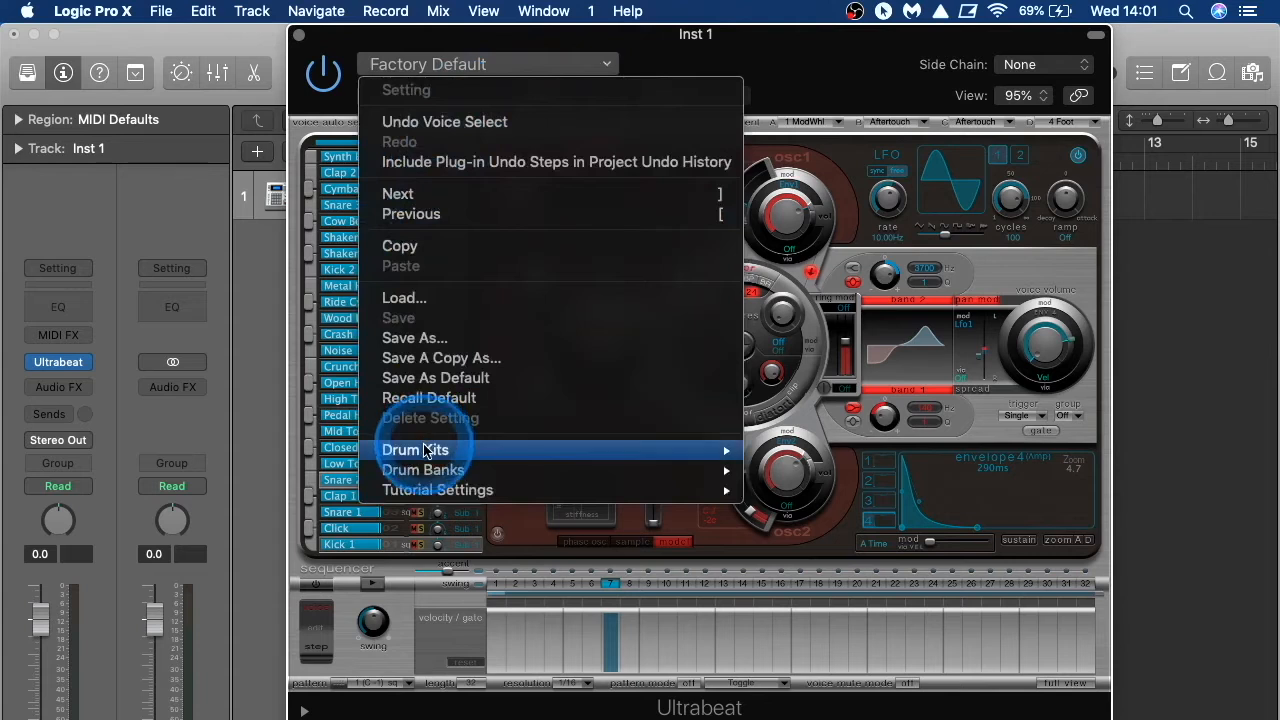
{"action": "mouse_move", "coordinate": [425, 452]}
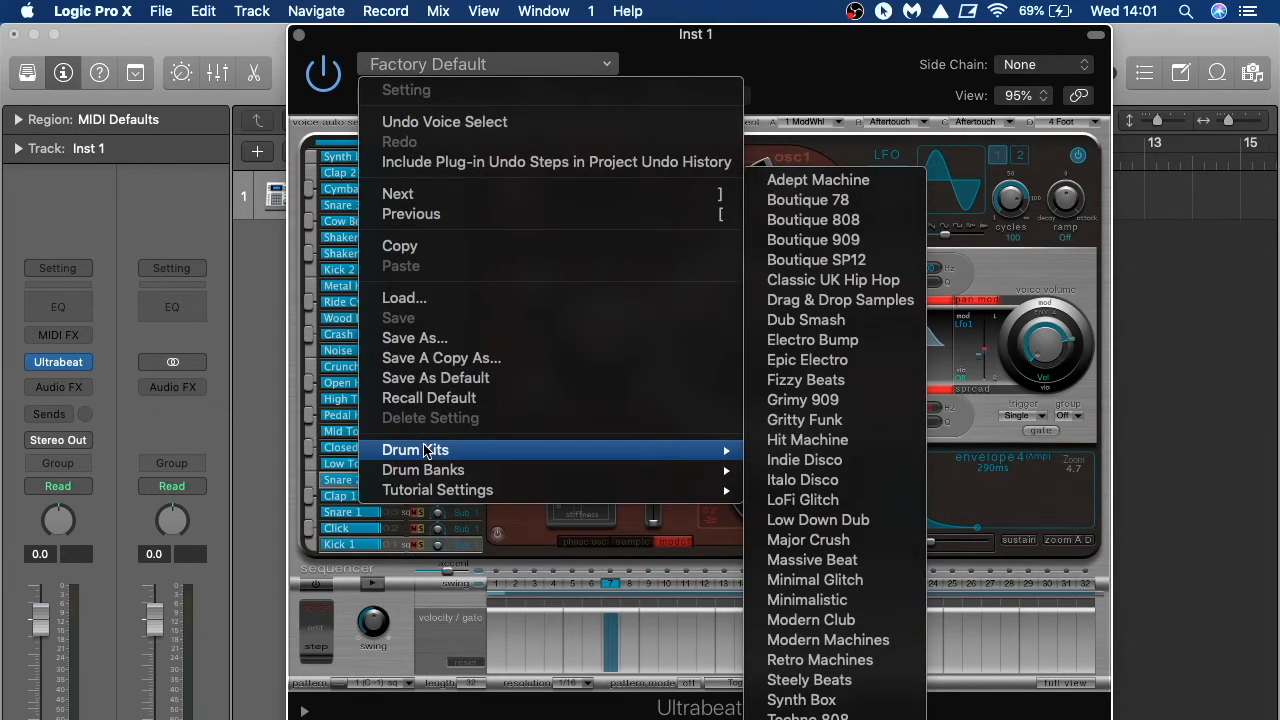
{"action": "left_click", "coordinate": [423, 451]}
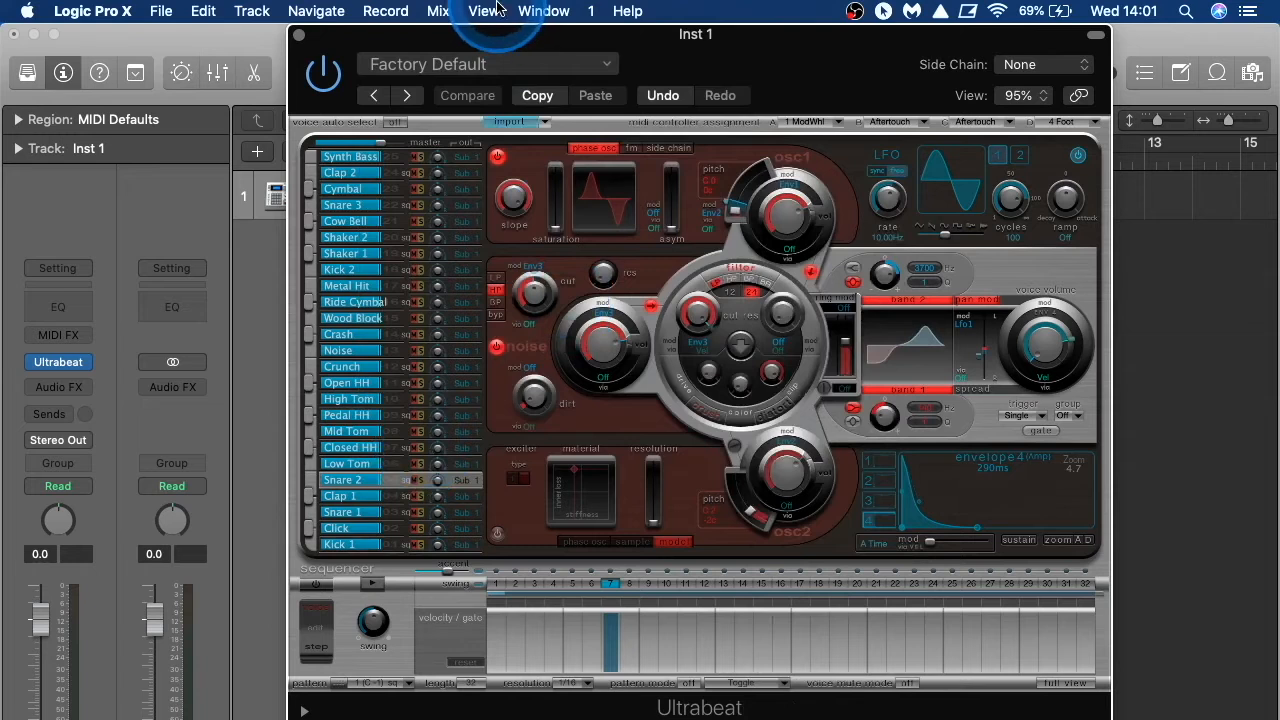
{"action": "left_click", "coordinate": [503, 63]}
{"action": "left_click_drag", "start_coordinate": [455, 452], "coordinate": [832, 355]}
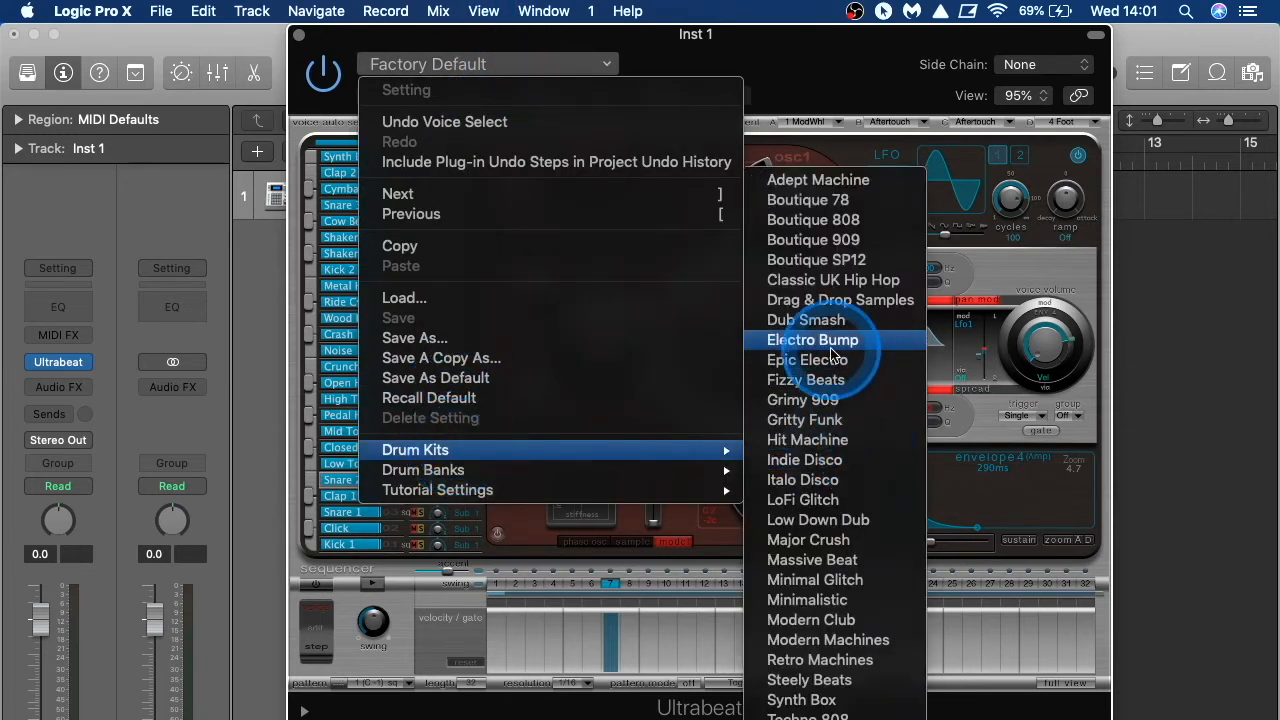
{"action": "left_click", "coordinate": [828, 266]}
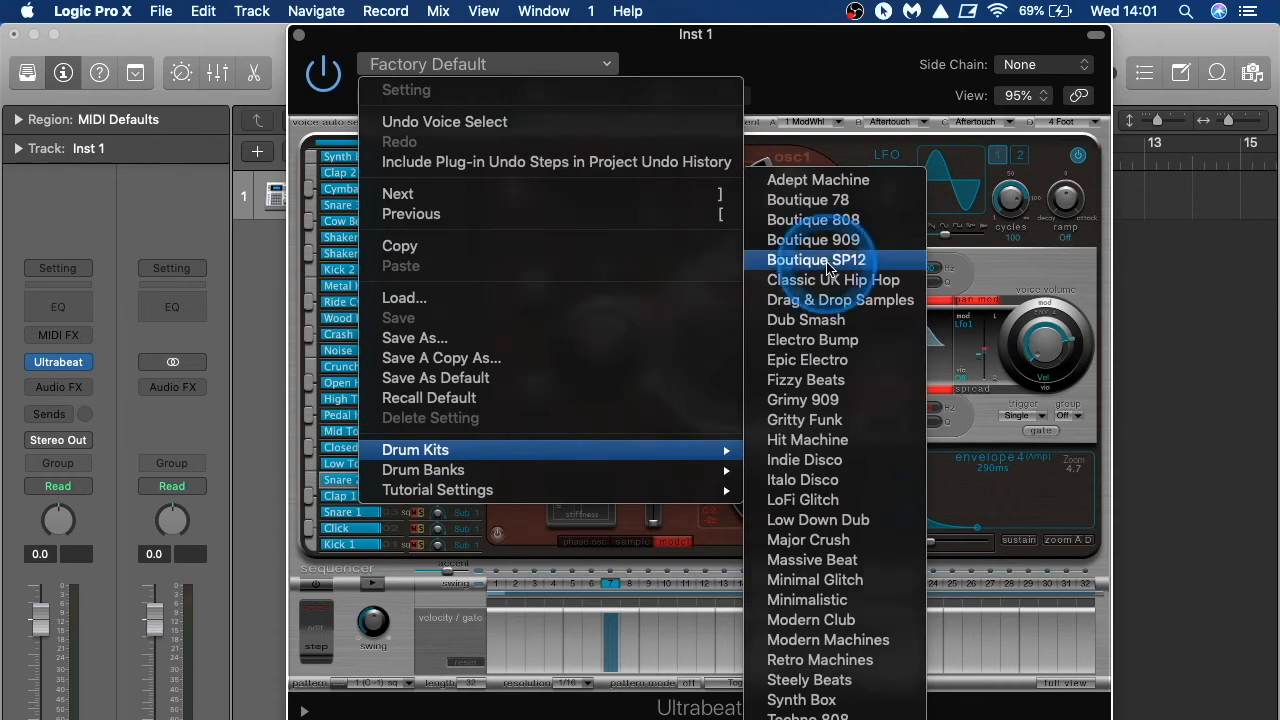
{"action": "left_click", "coordinate": [828, 262]}
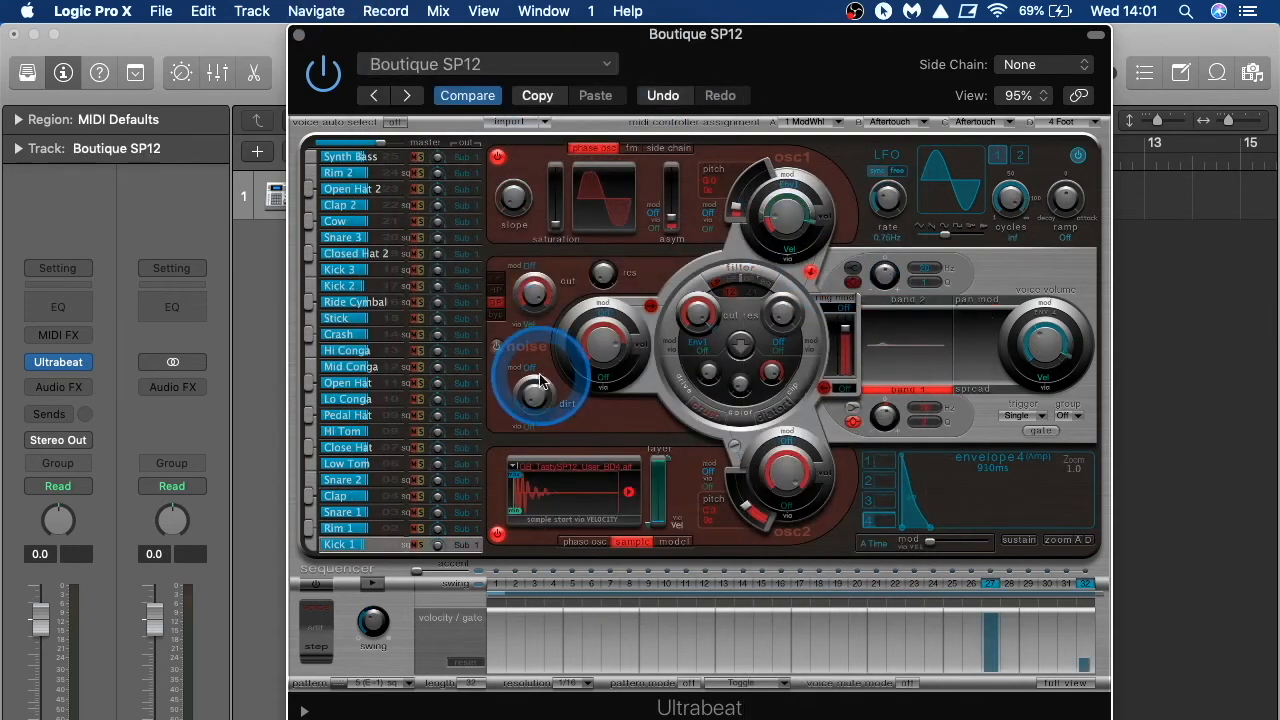
Step: Turn on Ultrabeat's sequencer, play the Boutique SP12 pattern as a preview, and stop it
{"action": "left_click", "coordinate": [314, 583]}
{"action": "left_click", "coordinate": [372, 586]}
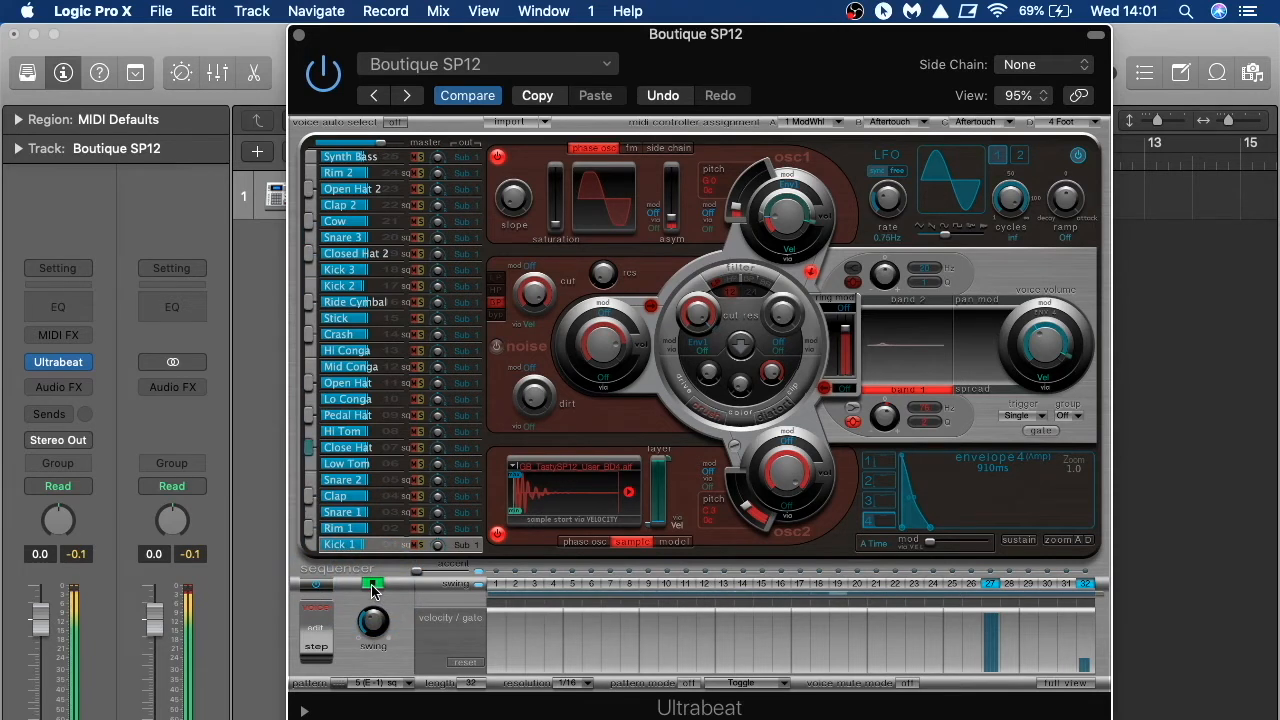
{"action": "left_click", "coordinate": [372, 586]}
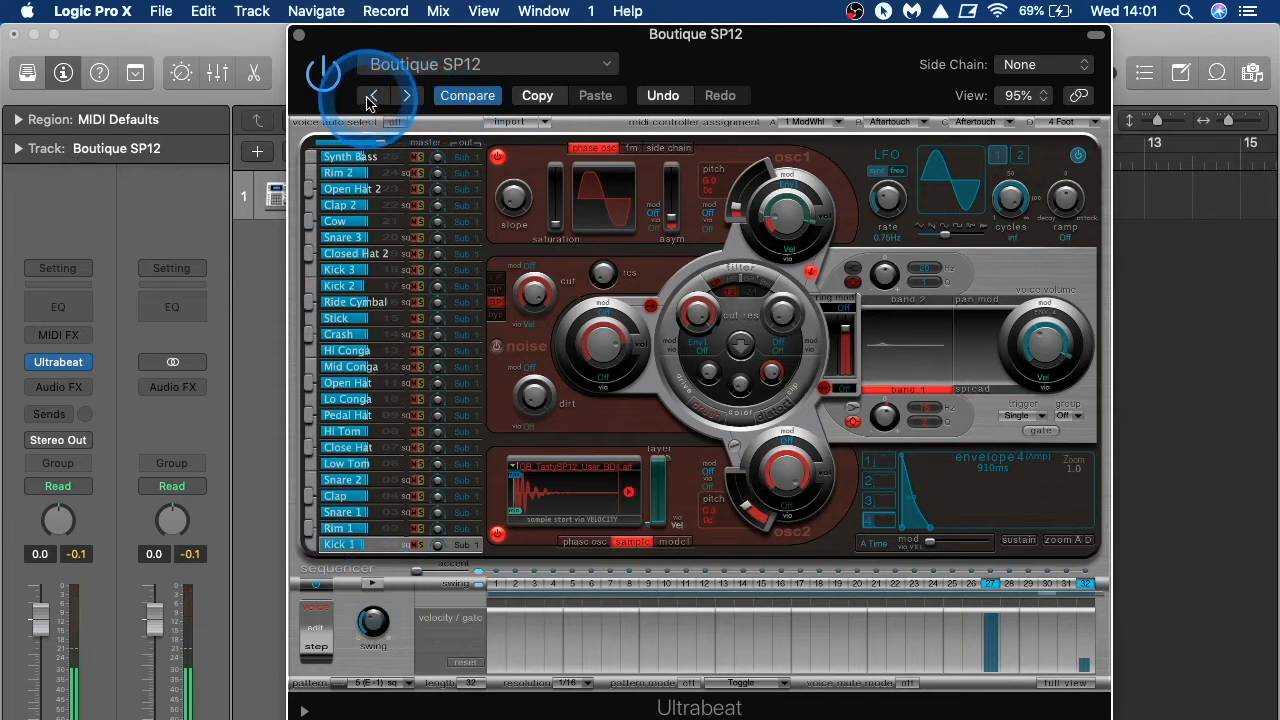
Step: Advance to the Classic UK Hip Hop kit and start playing its sequencer pattern
{"action": "left_click", "coordinate": [407, 98]}
{"action": "left_click", "coordinate": [407, 98]}
{"action": "left_click", "coordinate": [407, 98]}
{"action": "left_click", "coordinate": [408, 99]}
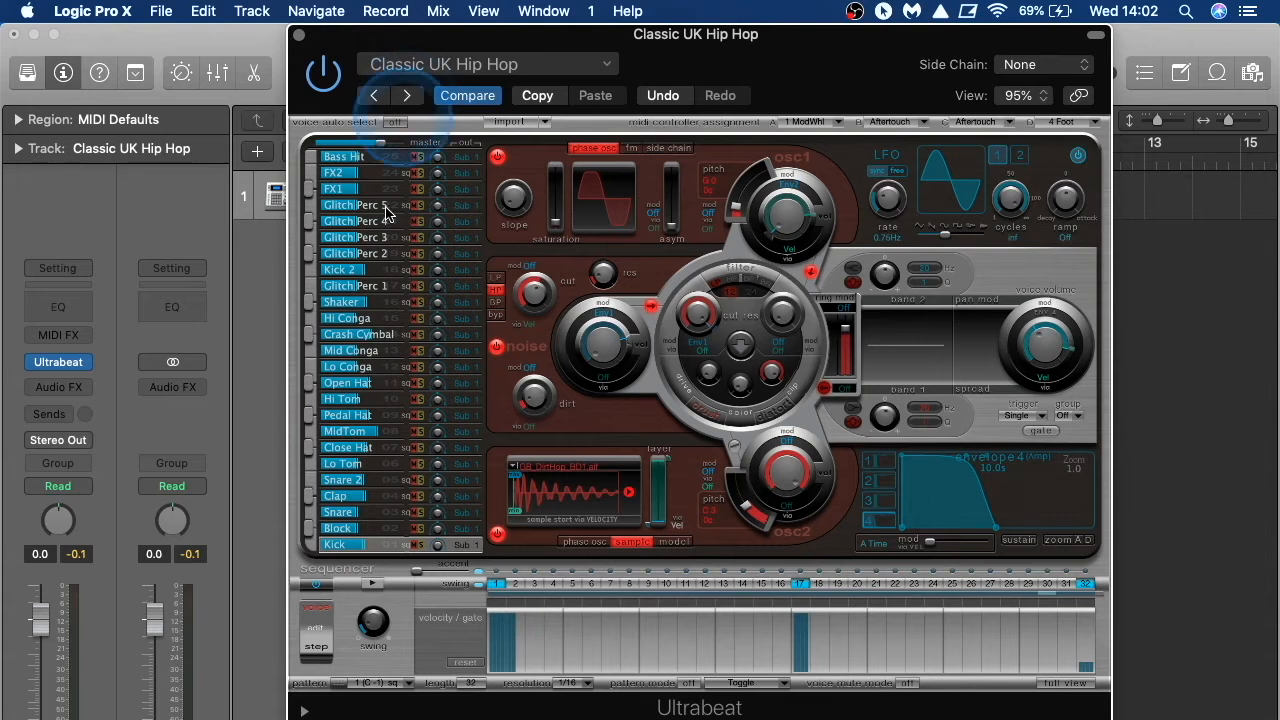
{"action": "left_click", "coordinate": [369, 588]}
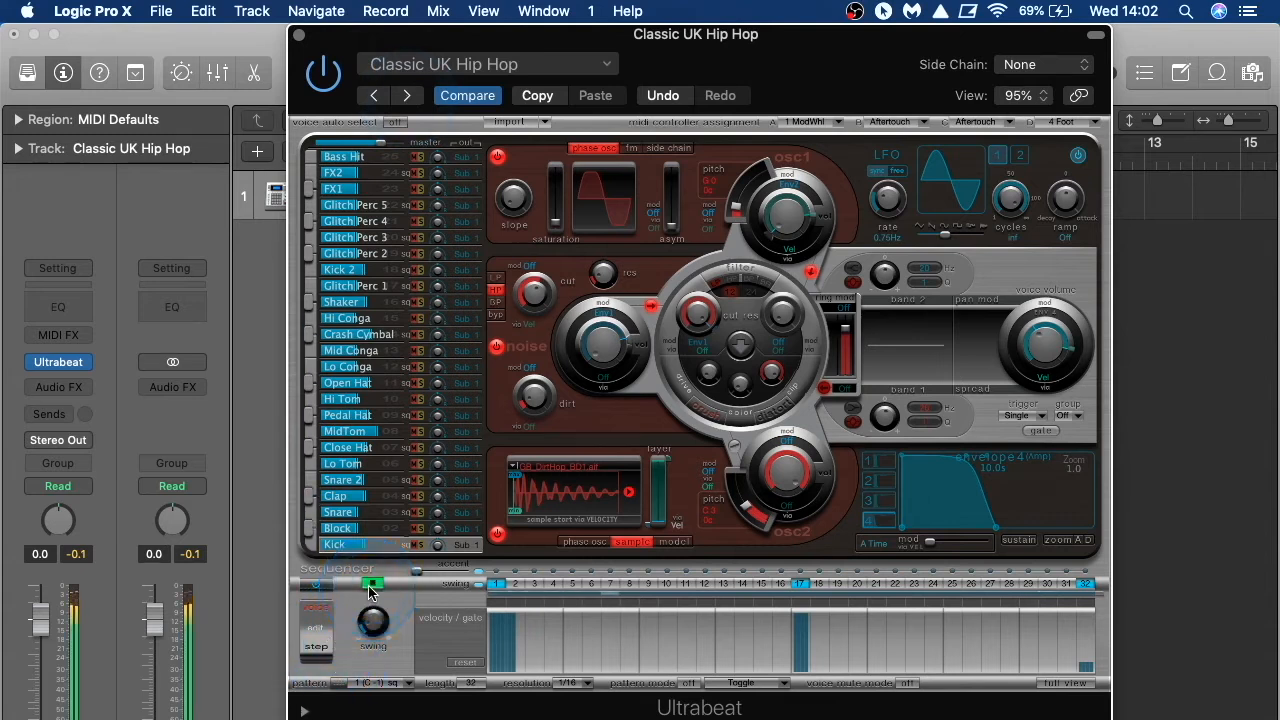
Step: Audition the following kits through Drag & Drop Samples and Dub Smash to Electro Bump, and stop the sequencer
{"action": "left_click", "coordinate": [407, 98]}
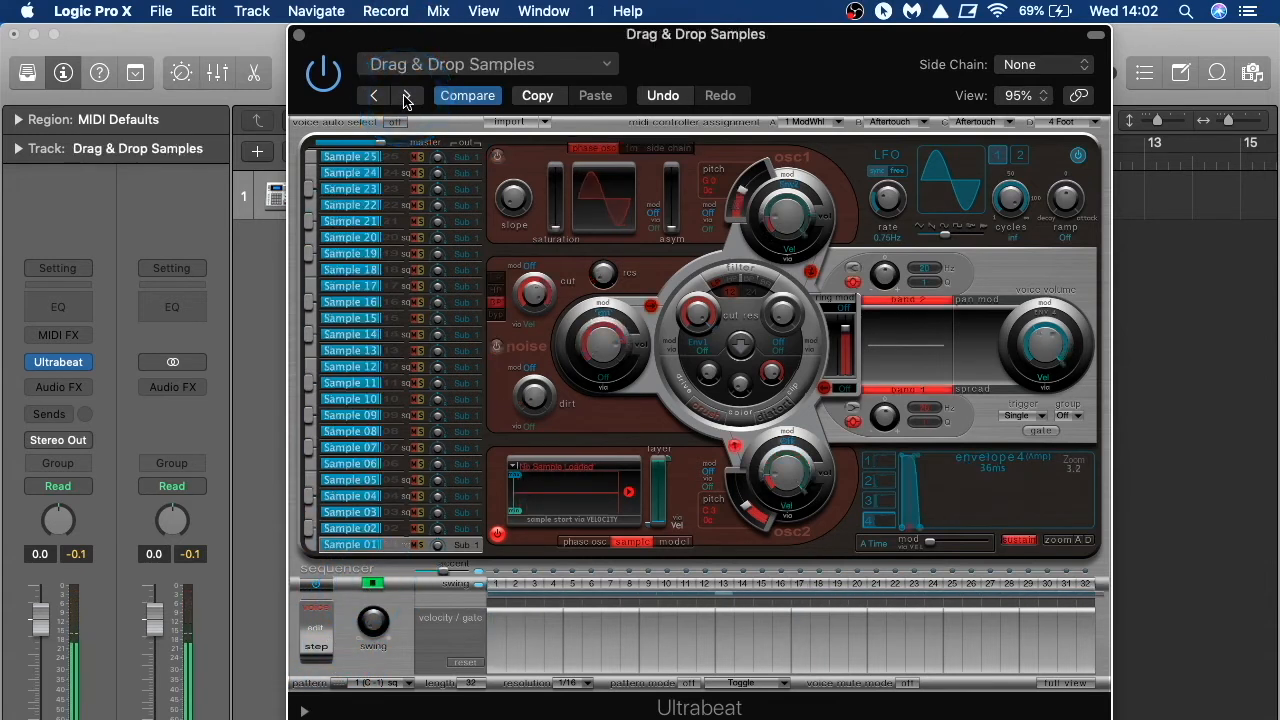
{"action": "left_click", "coordinate": [407, 97]}
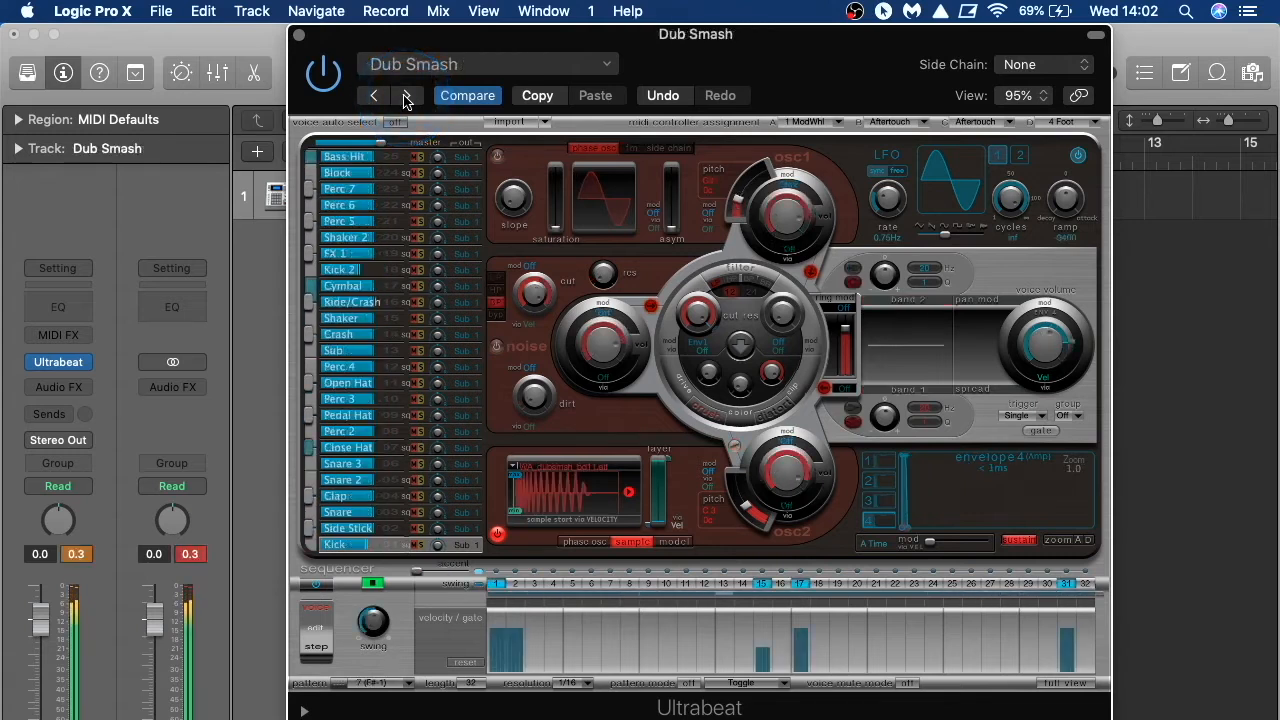
{"action": "left_click", "coordinate": [406, 98]}
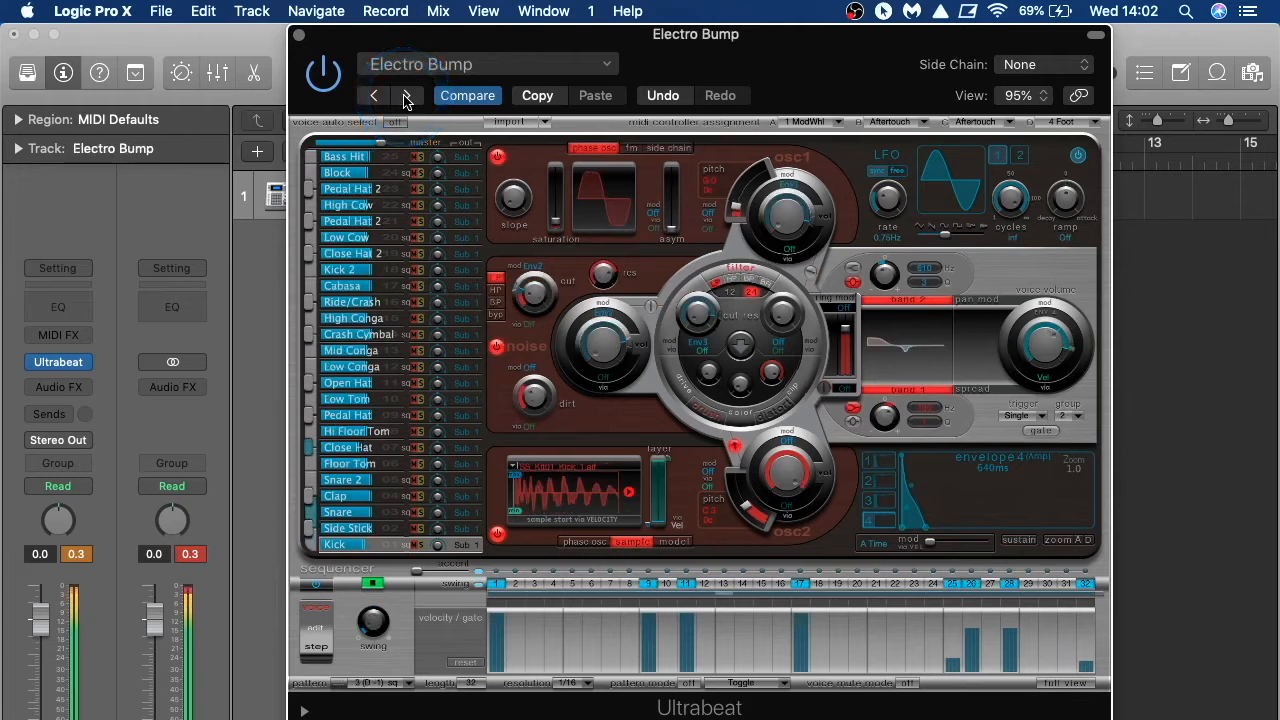
{"action": "left_click", "coordinate": [372, 584]}
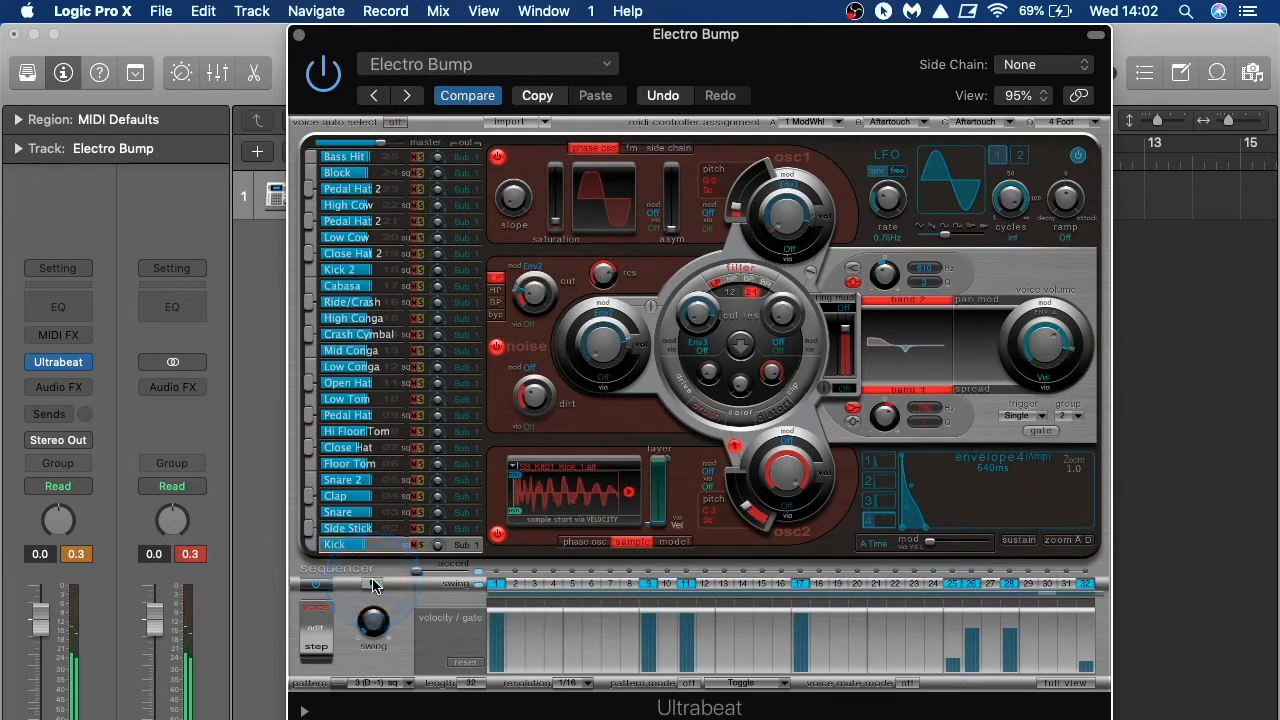
{"action": "left_click", "coordinate": [374, 585]}
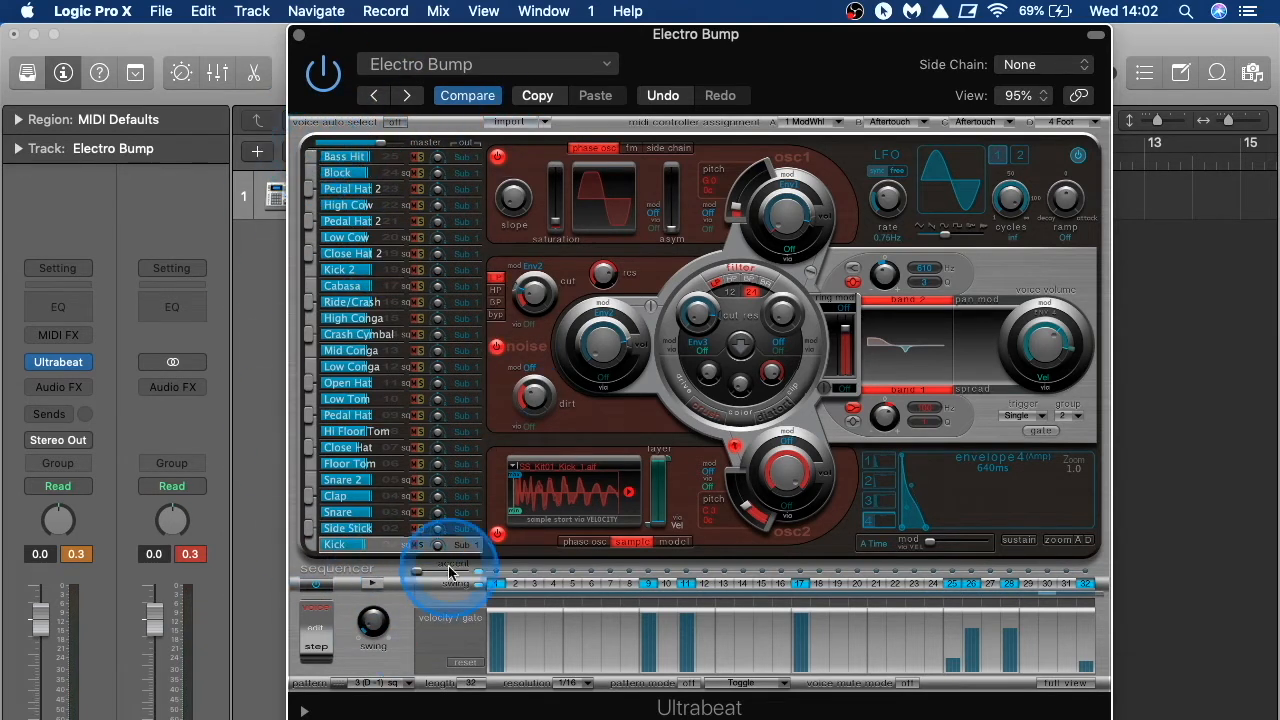
Step: Reposition the Ultrabeat window and try the Kick voice's pan control in the voice mixer
{"action": "left_click_drag", "start_coordinate": [713, 40], "coordinate": [672, 38]}
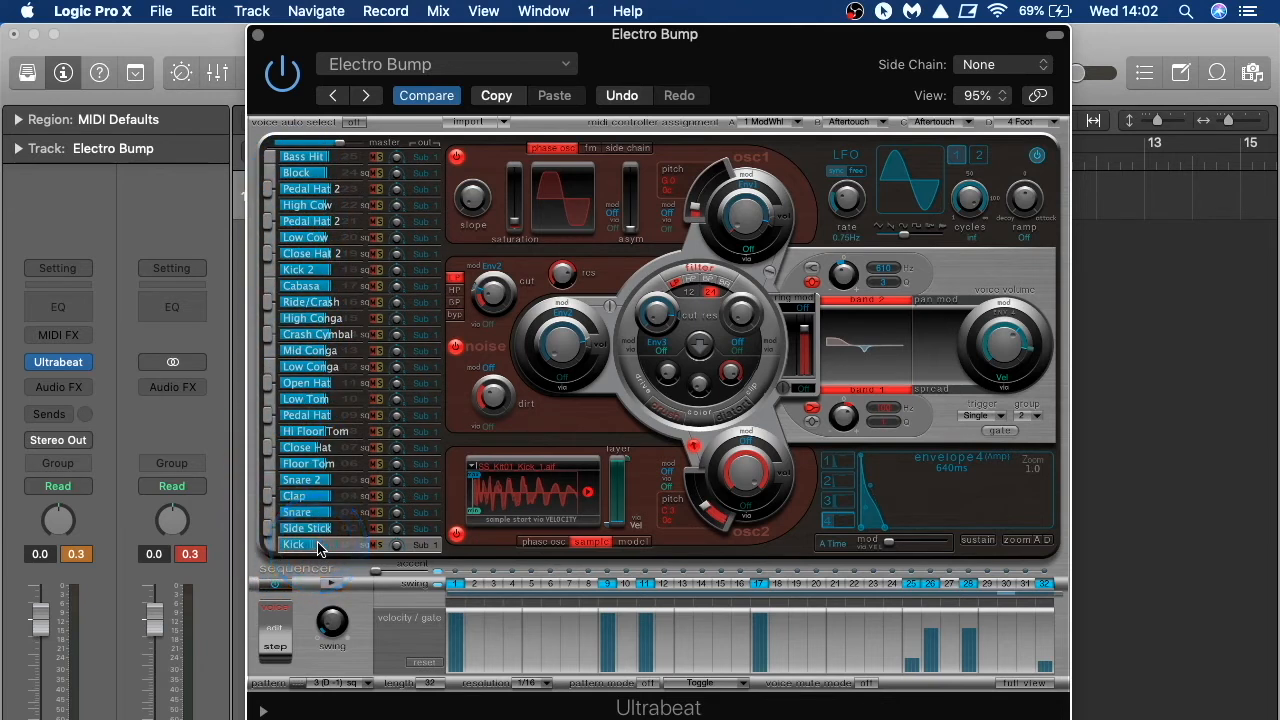
{"action": "left_click", "coordinate": [396, 546]}
{"action": "left_click_drag", "start_coordinate": [398, 586], "coordinate": [400, 543]}
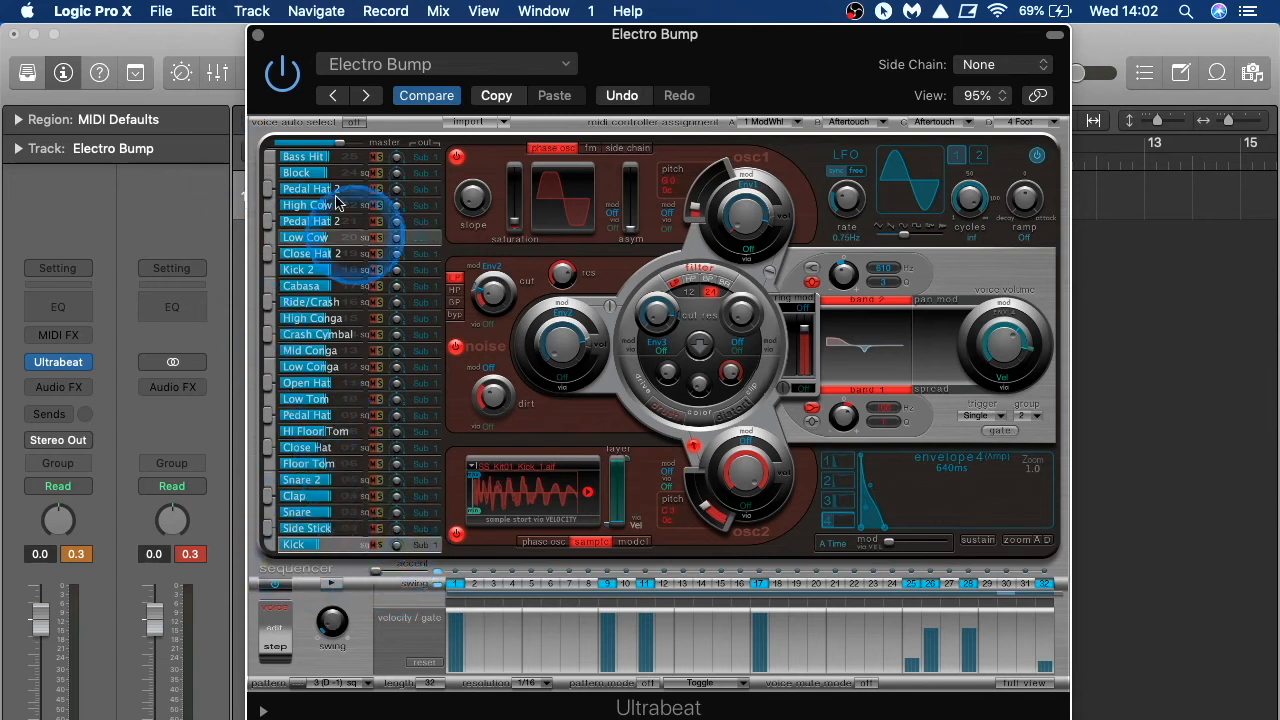
Step: Audition the Kick and Snare 2 voices from the drum list and reposition the Ultrabeat window
{"action": "left_click", "coordinate": [269, 545]}
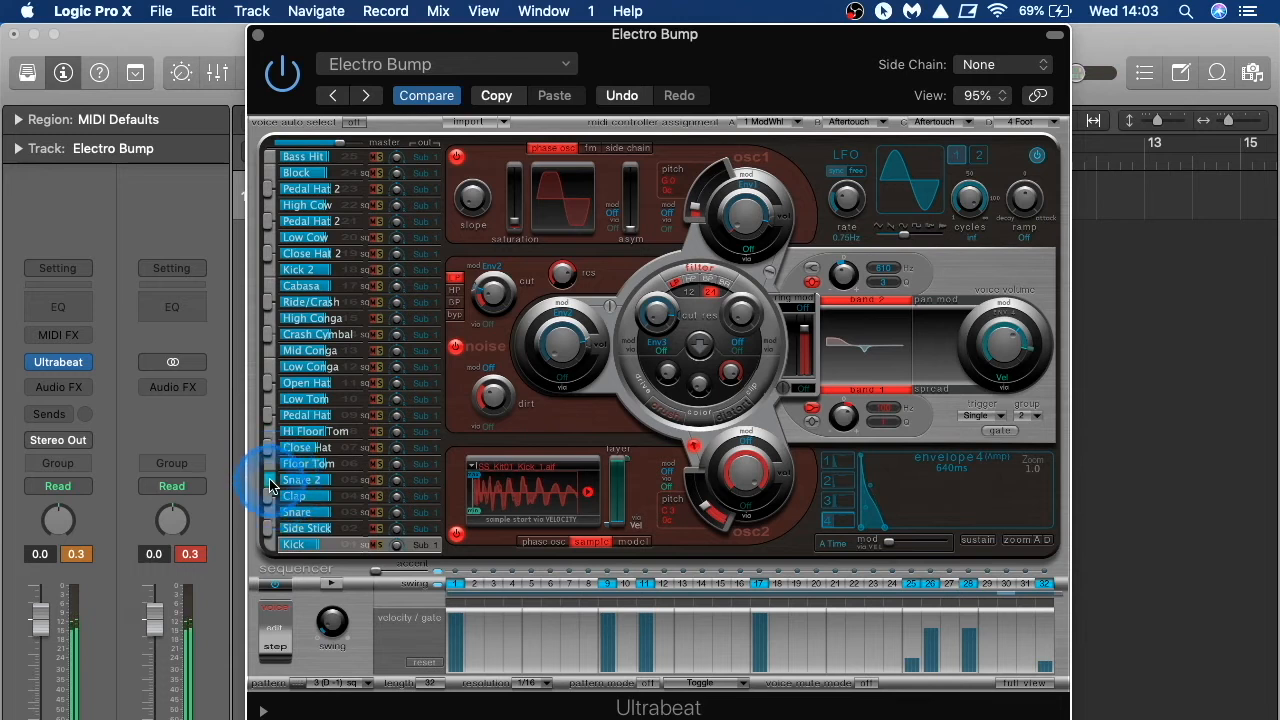
{"action": "left_click", "coordinate": [352, 484]}
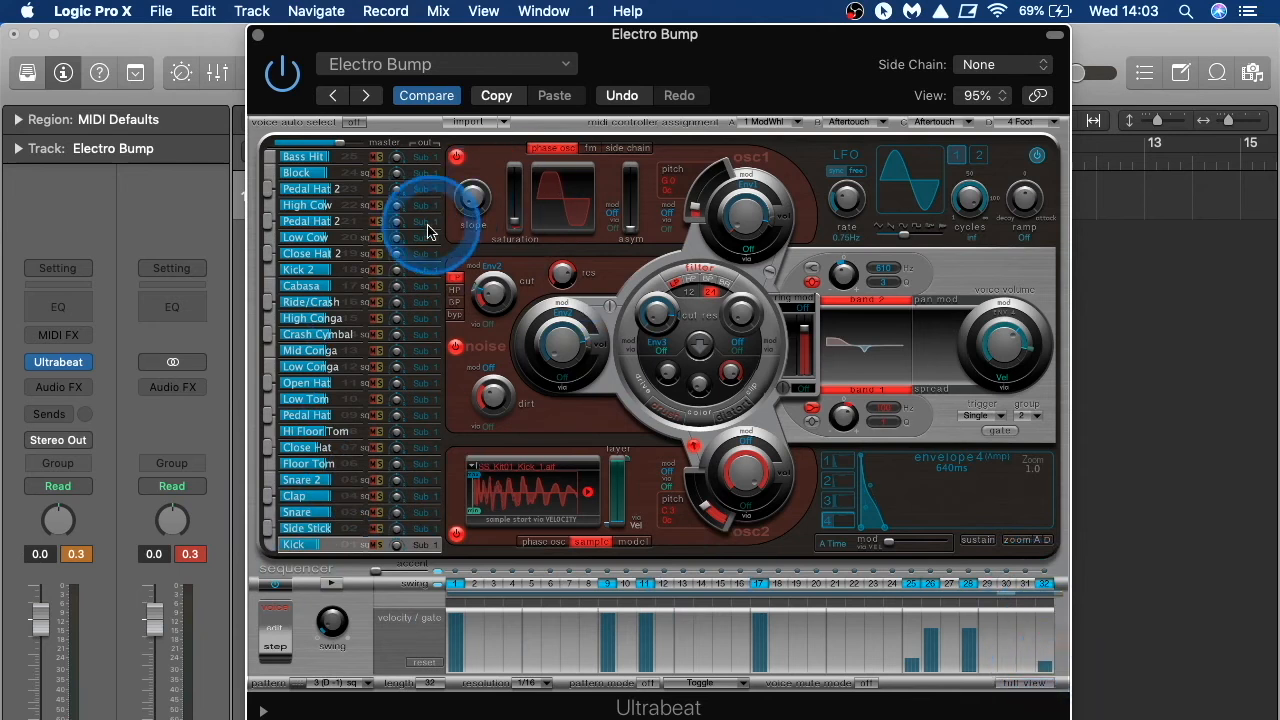
{"action": "left_click_drag", "start_coordinate": [768, 46], "coordinate": [723, 40]}
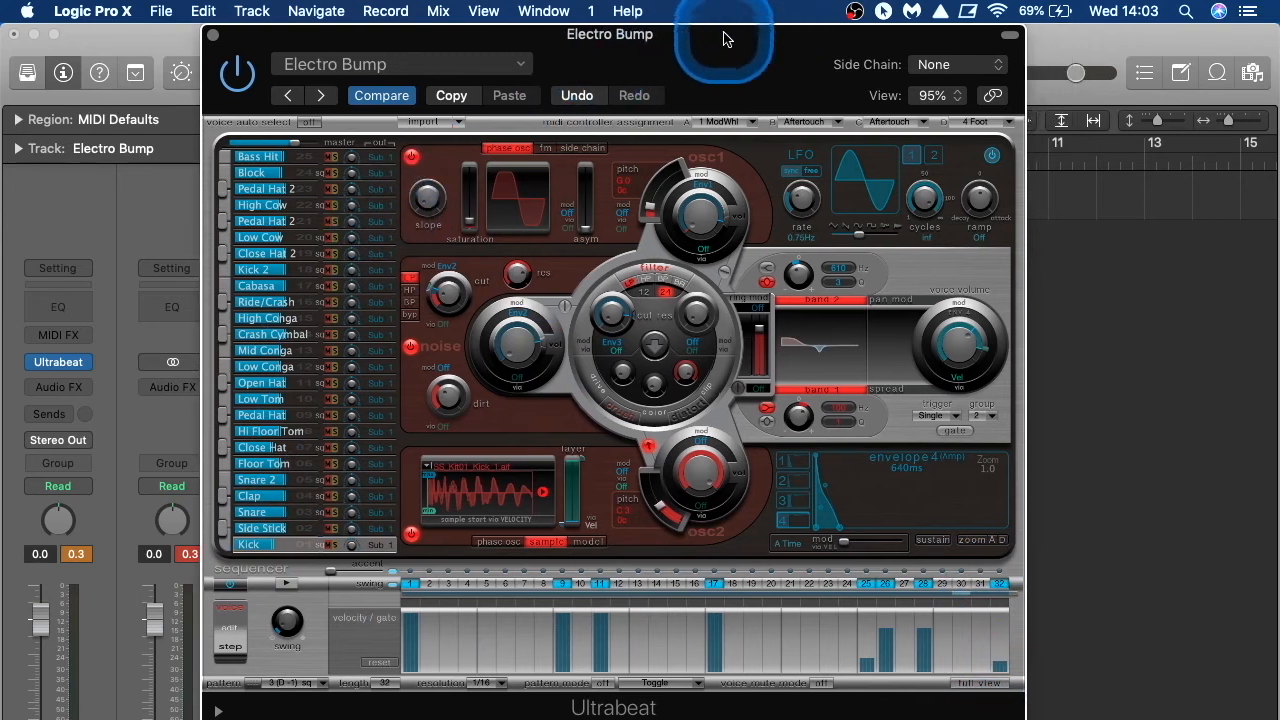
Step: Switch the sequencer to full view, start the pattern, and add Low Tom hits on steps 7 and 8 and a Pedal Hat hit on step 10
{"action": "left_click", "coordinate": [978, 684]}
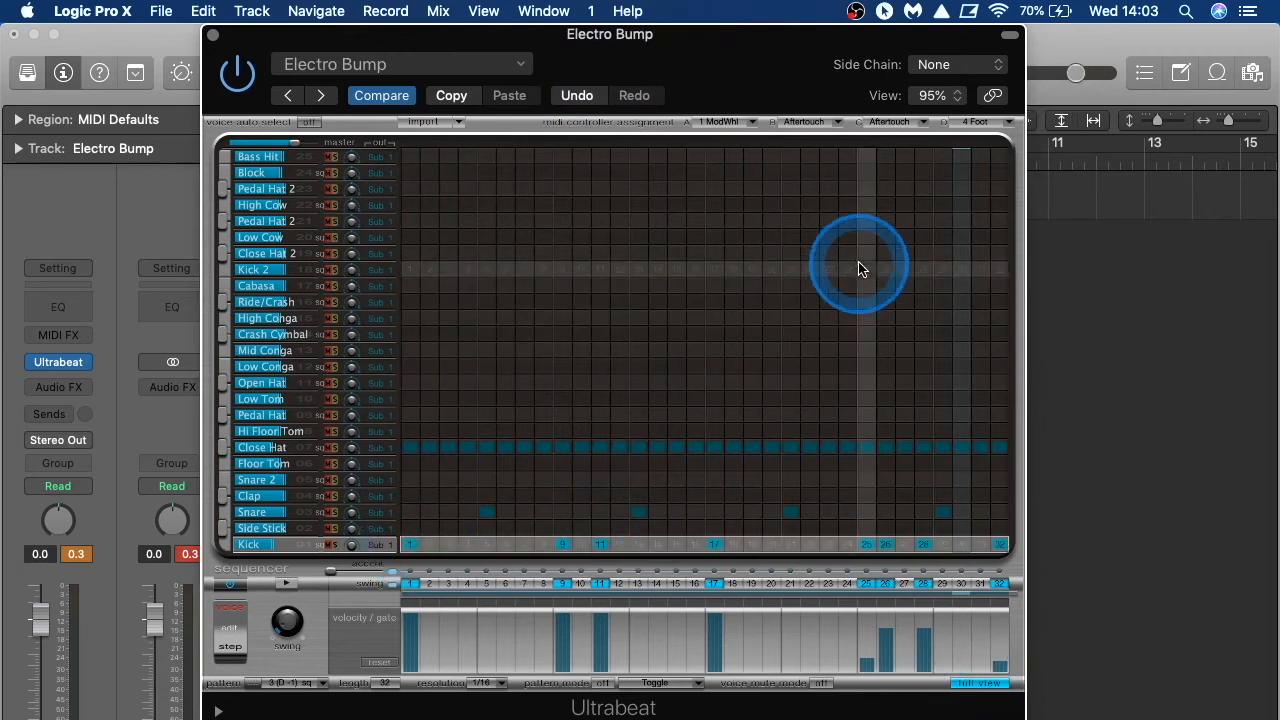
{"action": "left_click", "coordinate": [285, 585]}
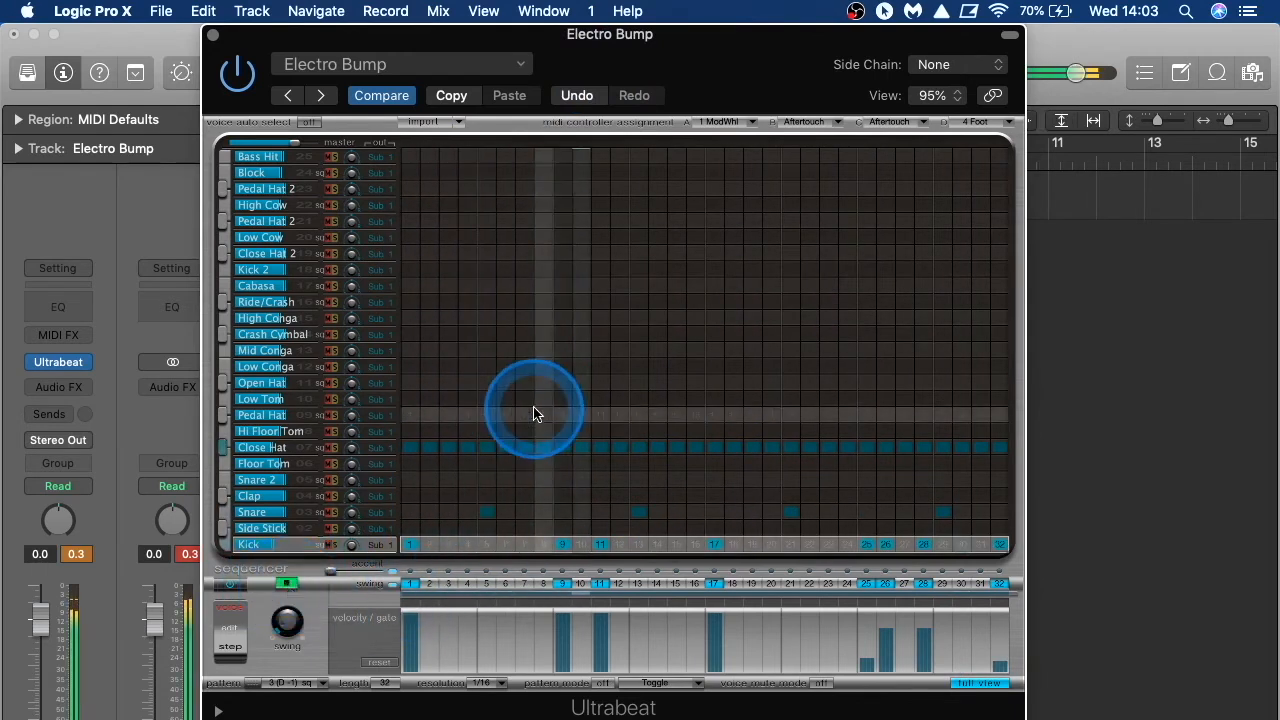
{"action": "left_click_drag", "start_coordinate": [515, 404], "coordinate": [549, 405]}
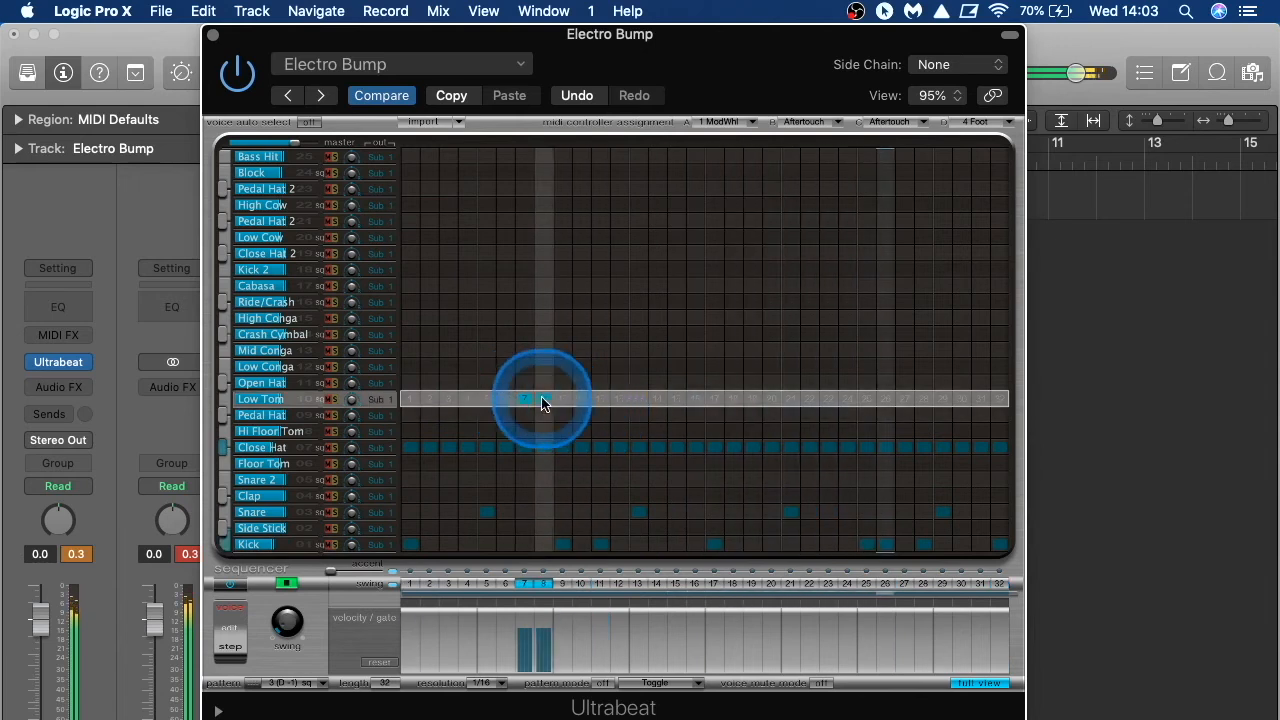
{"action": "left_click", "coordinate": [583, 417]}
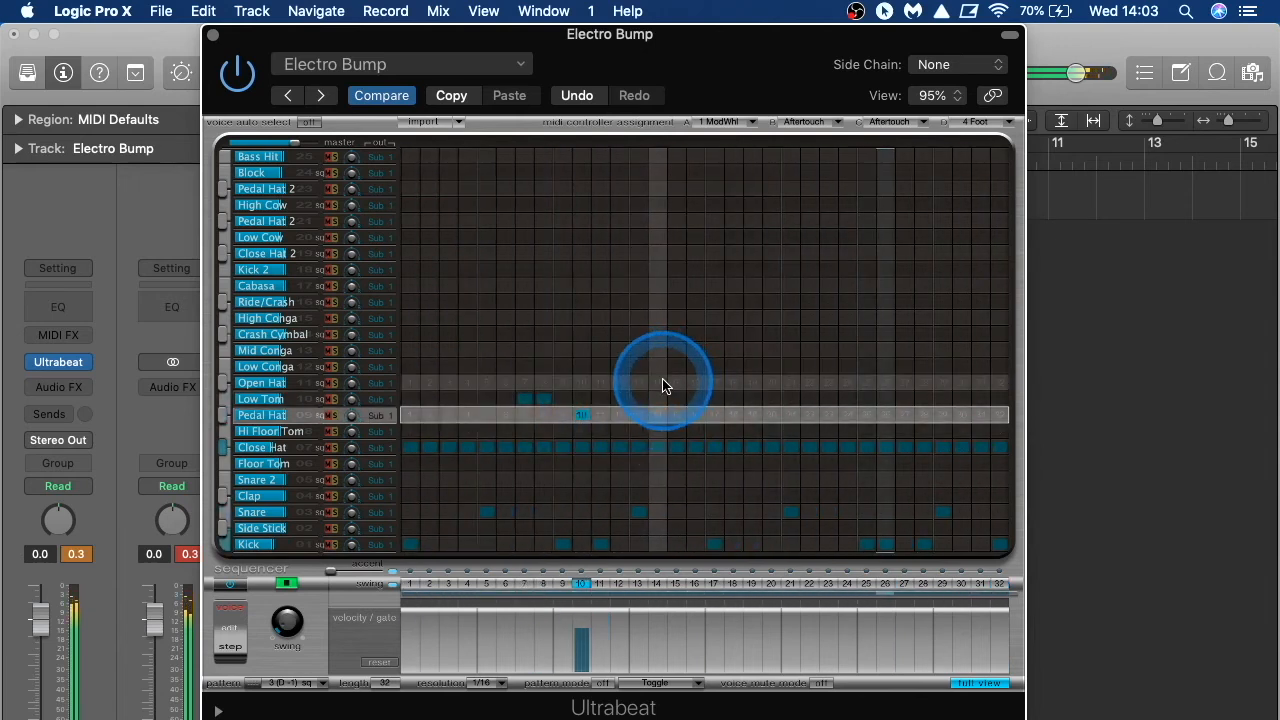
Step: Add Open Hat hits on steps 14–15, Mid Conga on 18–19 and 28, Low Tom on 24–26 and Low Conga on 26–28, and stop the pattern
{"action": "left_click_drag", "start_coordinate": [659, 383], "coordinate": [683, 388]}
{"action": "left_click_drag", "start_coordinate": [737, 355], "coordinate": [754, 357]}
{"action": "mouse_move", "coordinate": [846, 403]}
{"action": "left_mouse_down"}
{"action": "mouse_move", "coordinate": [879, 406]}
{"action": "mouse_move", "coordinate": [931, 360]}
{"action": "left_mouse_up"}
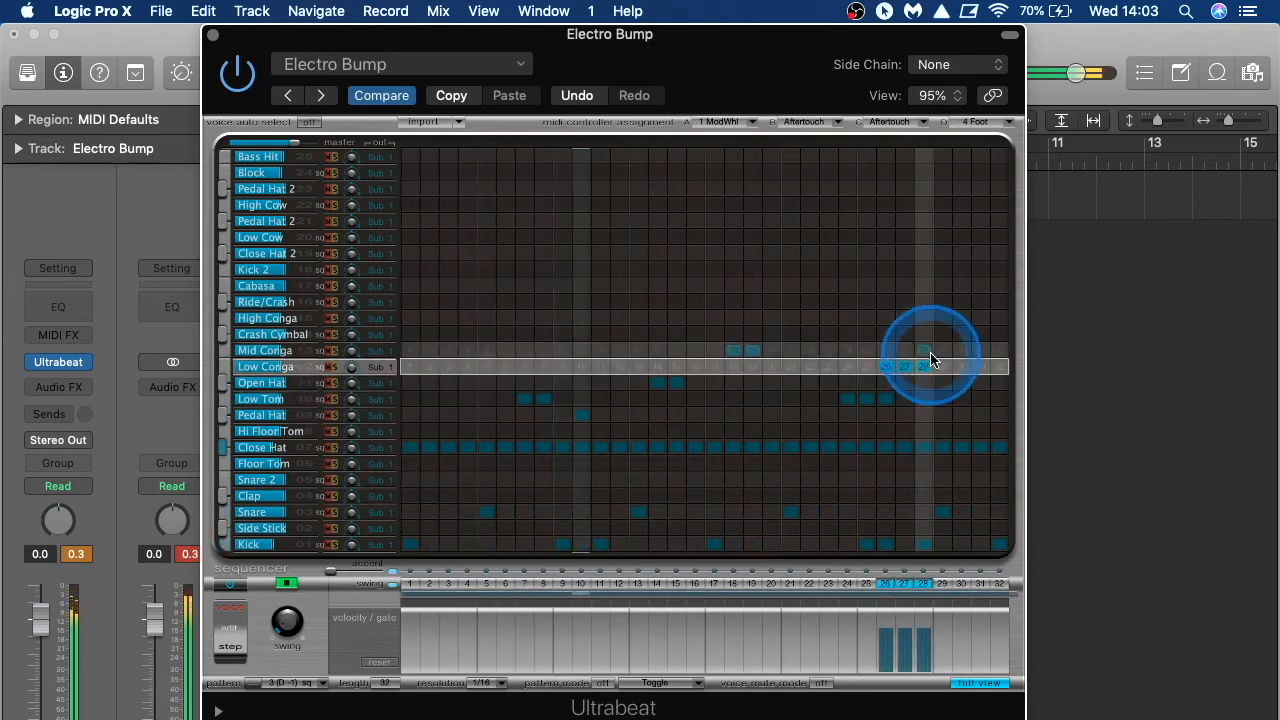
{"action": "left_click", "coordinate": [931, 355]}
{"action": "left_click", "coordinate": [931, 358]}
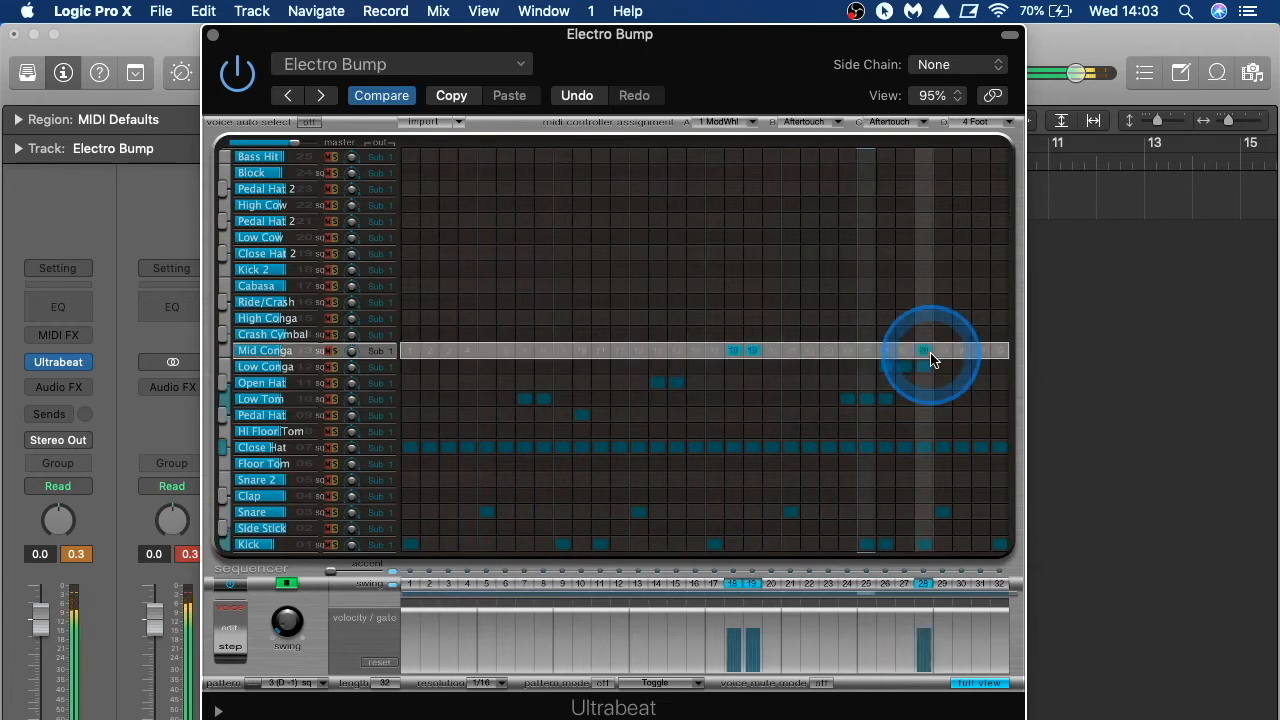
{"action": "left_click", "coordinate": [287, 585]}
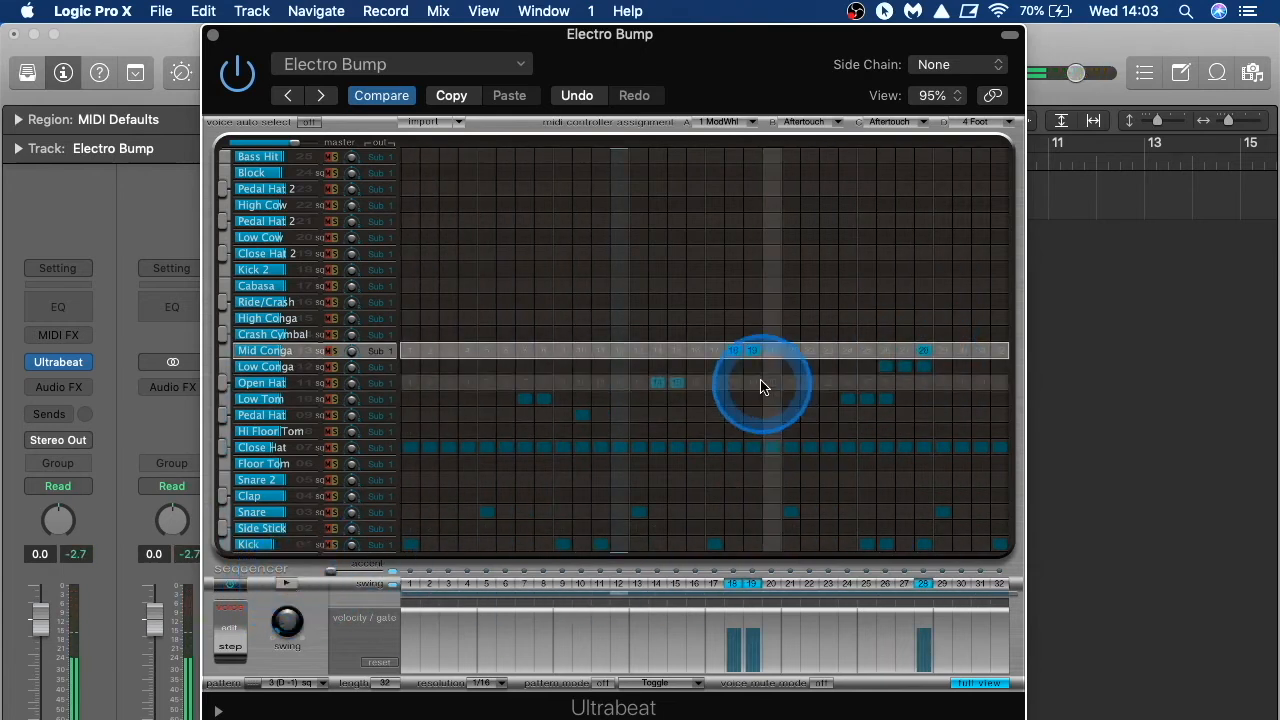
{"action": "left_click", "coordinate": [525, 400]}
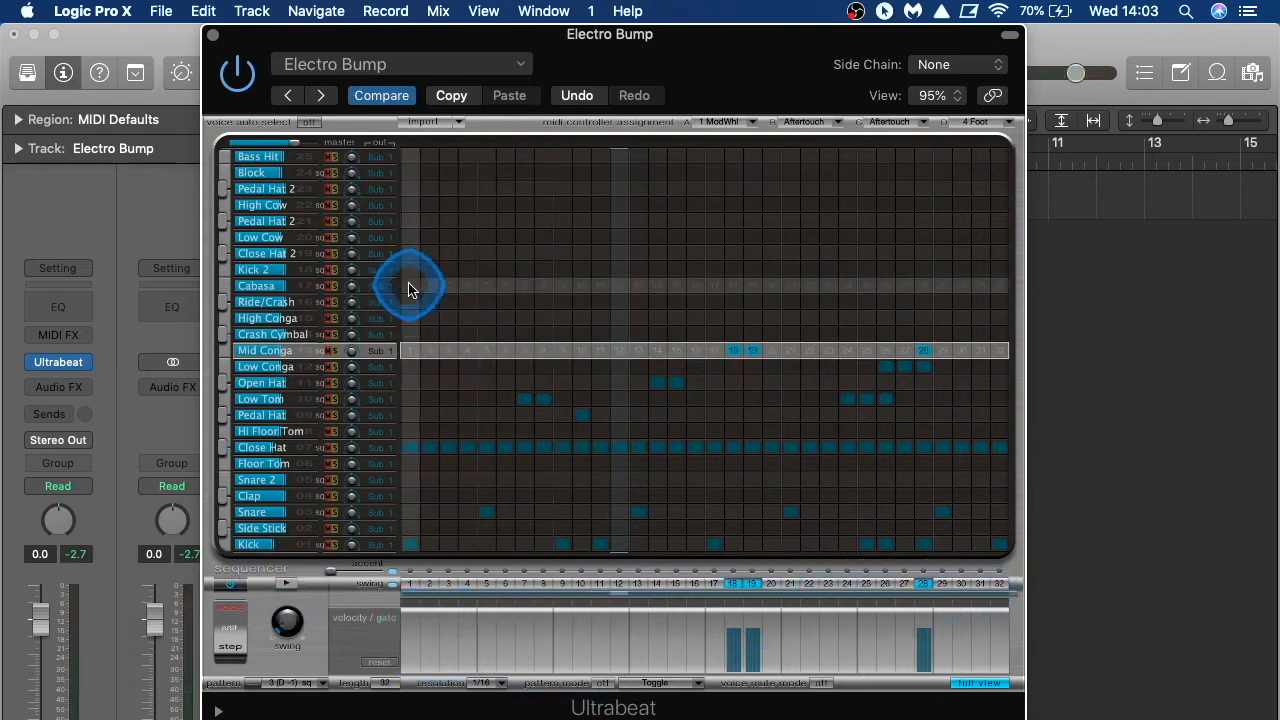
Step: Add Cabasa hits on steps 1 to 5 and remove the one on step 3
{"action": "left_click_drag", "start_coordinate": [408, 290], "coordinate": [481, 290]}
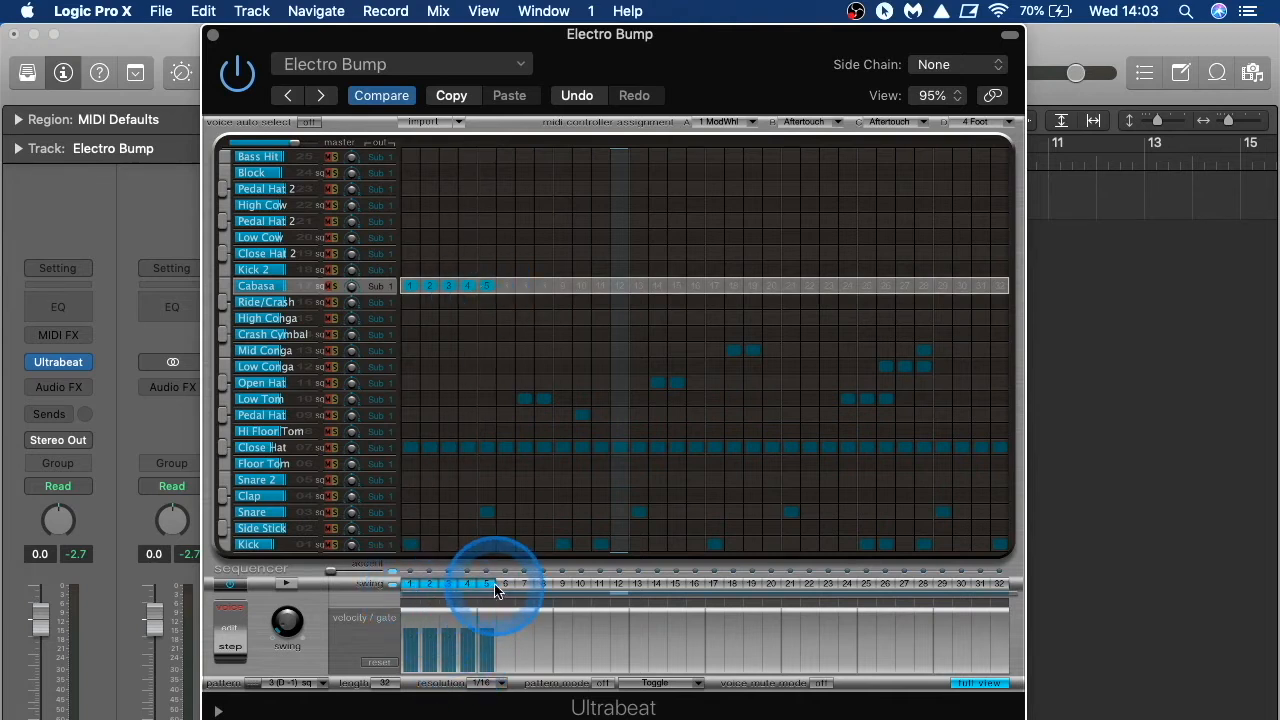
{"action": "left_click_drag", "start_coordinate": [489, 590], "coordinate": [452, 588]}
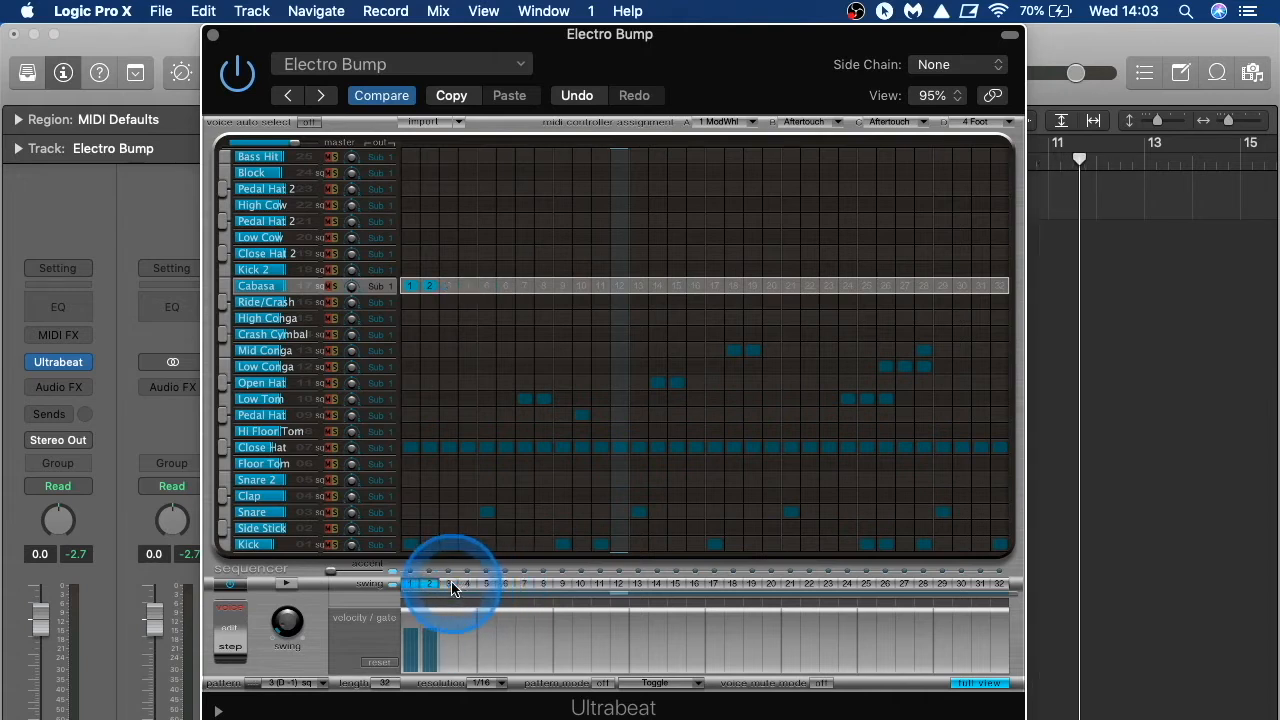
{"action": "left_click", "coordinate": [467, 588]}
{"action": "left_click", "coordinate": [485, 588]}
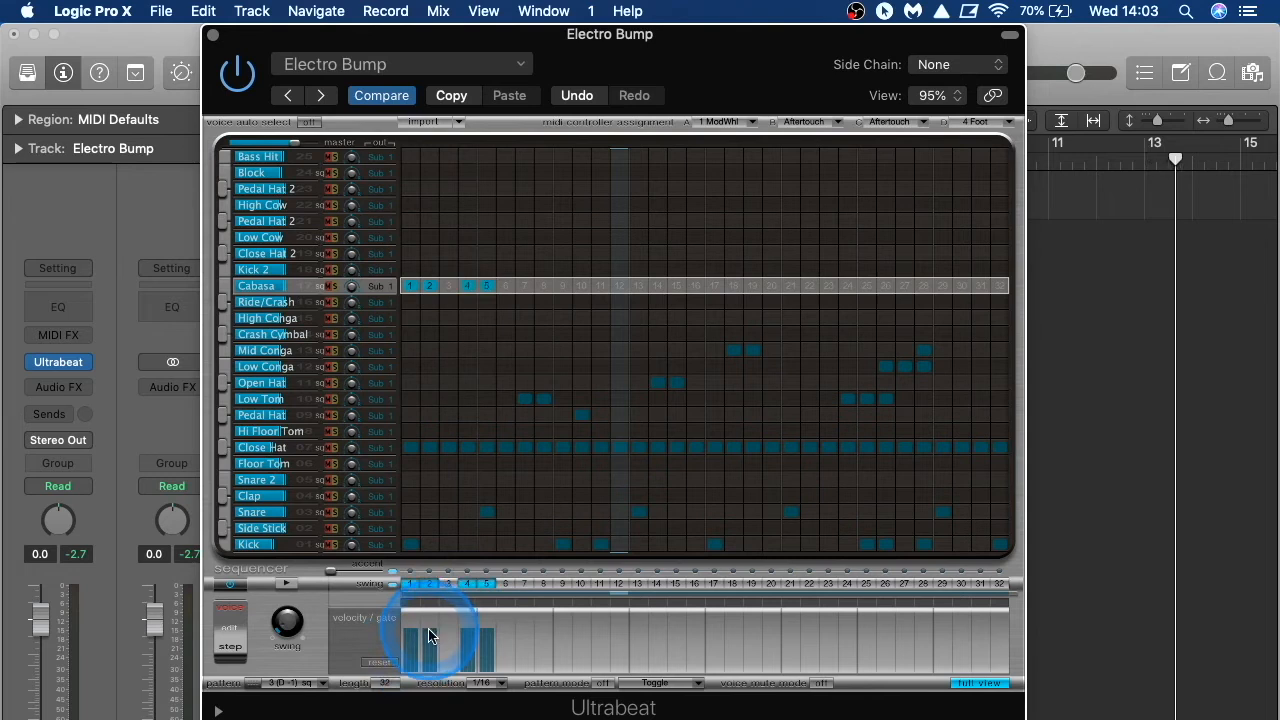
{"action": "left_click", "coordinate": [415, 371]}
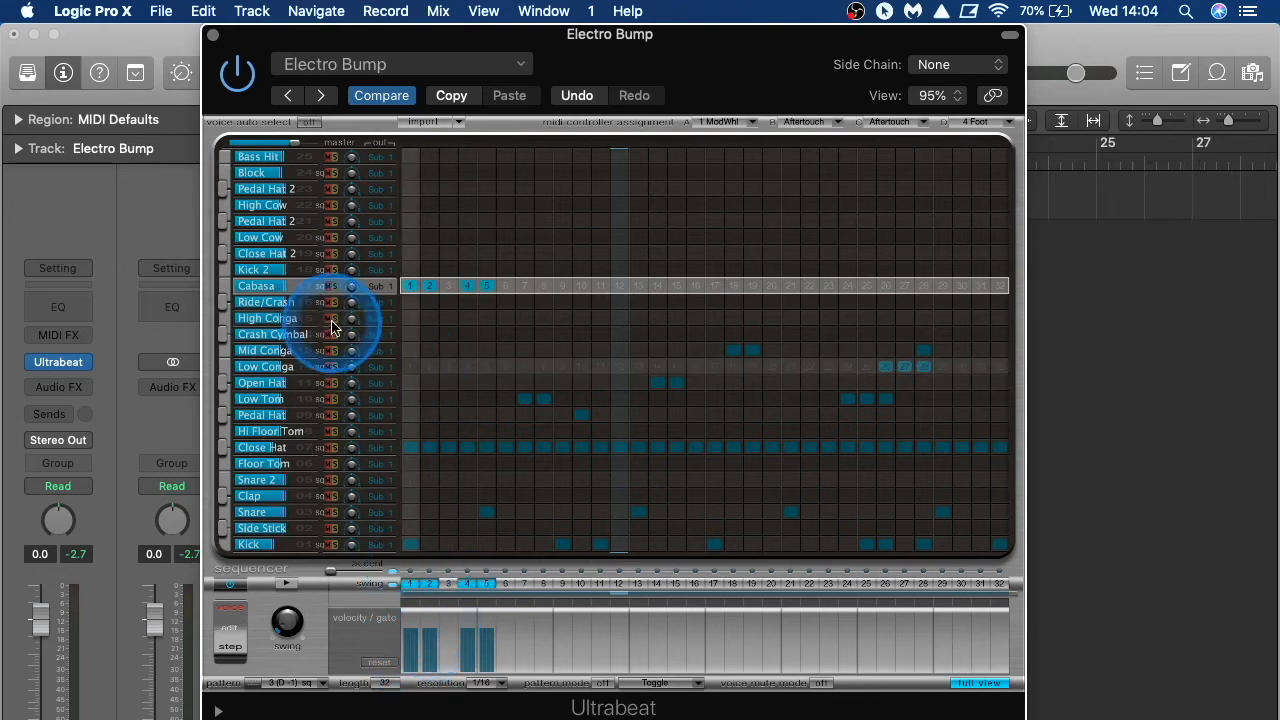
Step: Lower the velocity of the Cabasa hits on steps 2 and 4, and preview the pattern
{"action": "left_click", "coordinate": [436, 655]}
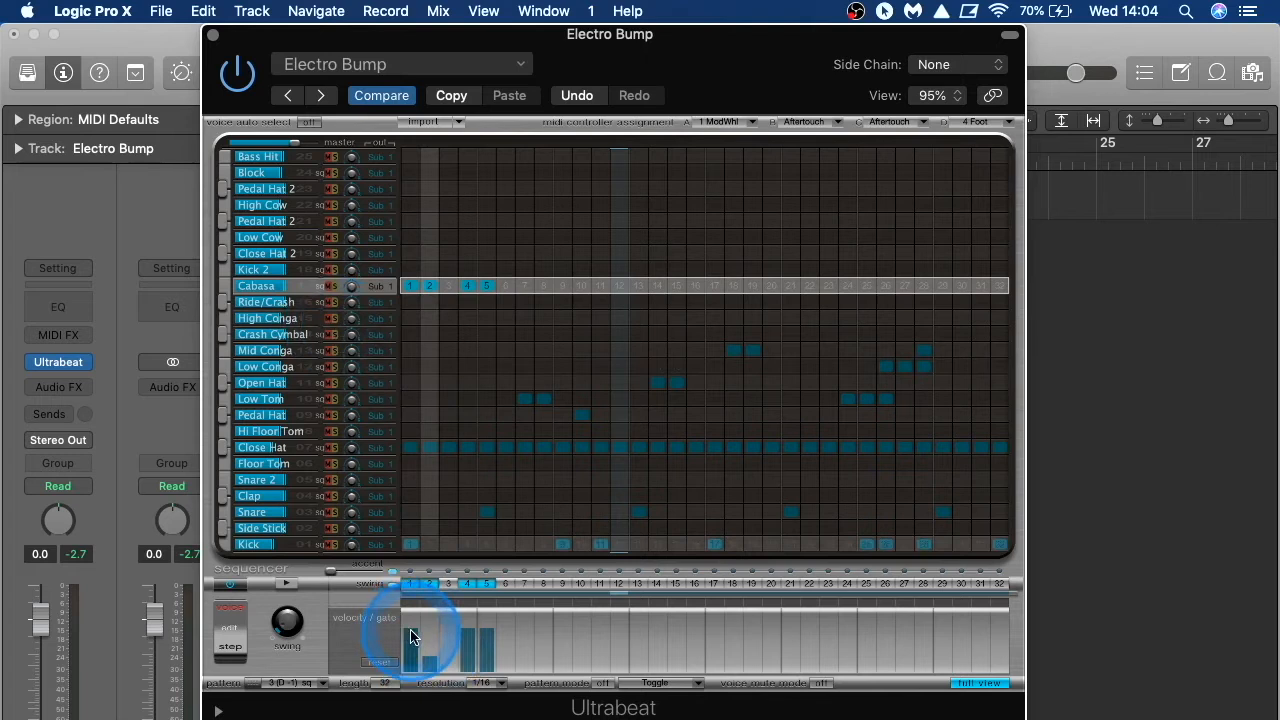
{"action": "mouse_move", "coordinate": [440, 660]}
{"action": "left_mouse_down"}
{"action": "mouse_move", "coordinate": [478, 645]}
{"action": "mouse_move", "coordinate": [462, 648]}
{"action": "mouse_move", "coordinate": [467, 665]}
{"action": "left_mouse_up"}
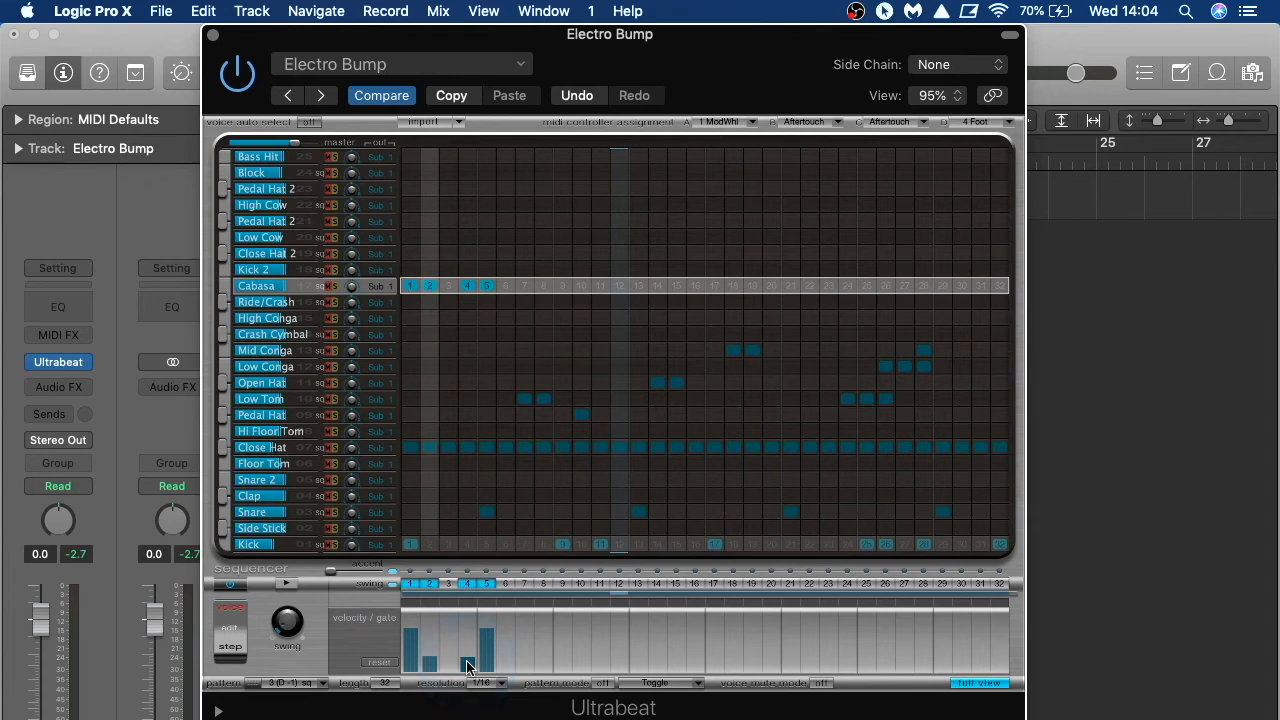
{"action": "left_click", "coordinate": [288, 584]}
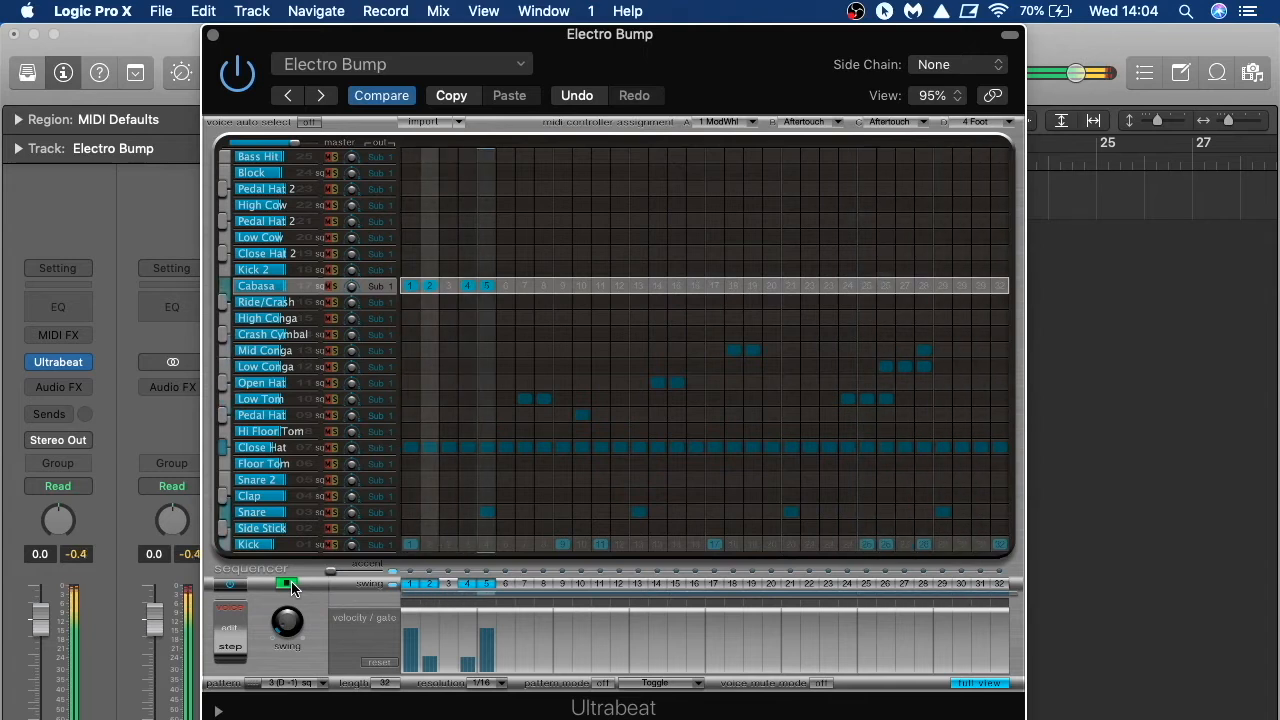
{"action": "left_click", "coordinate": [288, 584]}
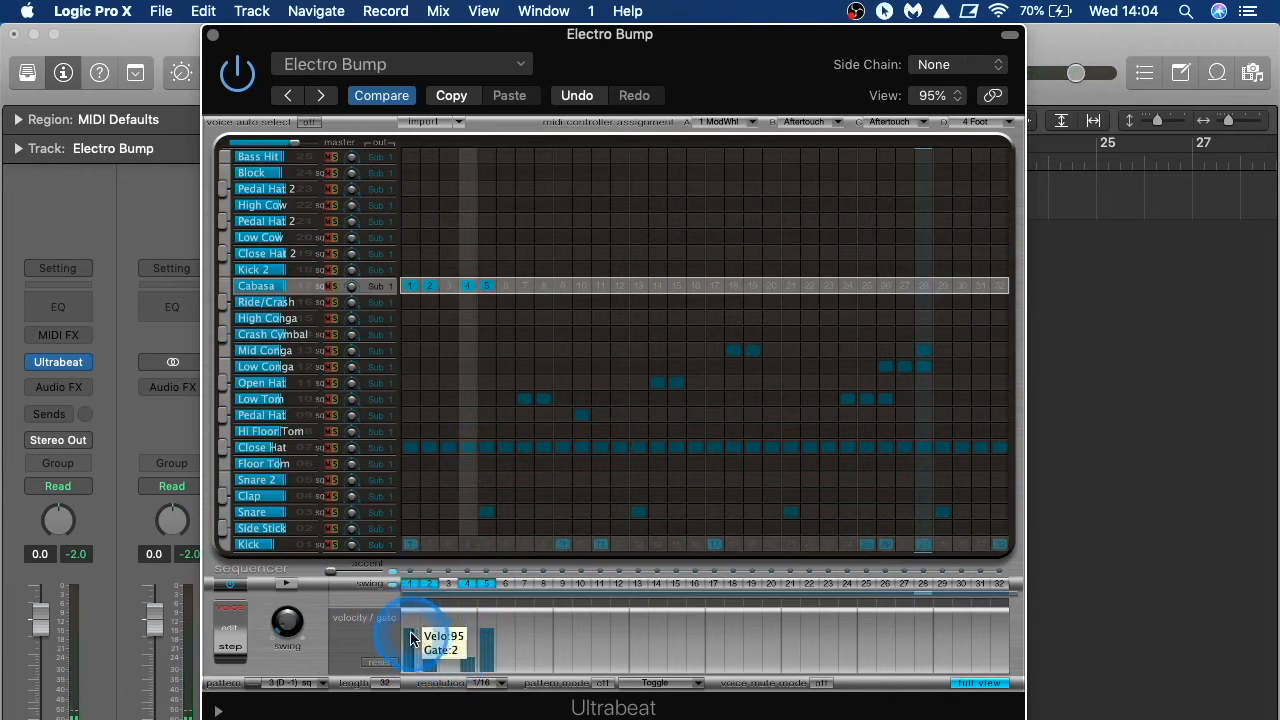
Step: Try longer gates on the Cabasa hits at steps 2 and 5 with the pattern playing, and shorten all four Cabasa gates
{"action": "mouse_move", "coordinate": [410, 638]}
{"action": "left_mouse_down"}
{"action": "mouse_move", "coordinate": [417, 668]}
{"action": "mouse_move", "coordinate": [426, 658]}
{"action": "mouse_move", "coordinate": [457, 678]}
{"action": "mouse_move", "coordinate": [484, 624]}
{"action": "mouse_move", "coordinate": [465, 630]}
{"action": "mouse_move", "coordinate": [563, 630]}
{"action": "left_mouse_up"}
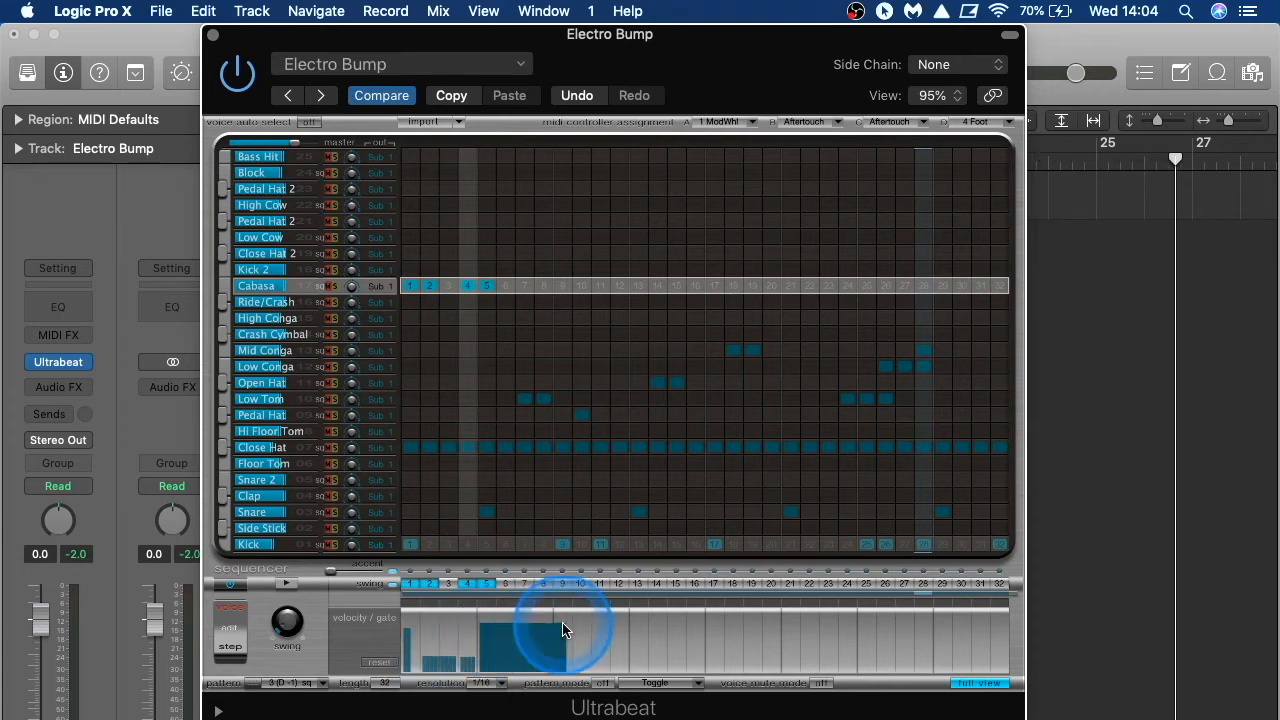
{"action": "left_click", "coordinate": [487, 288]}
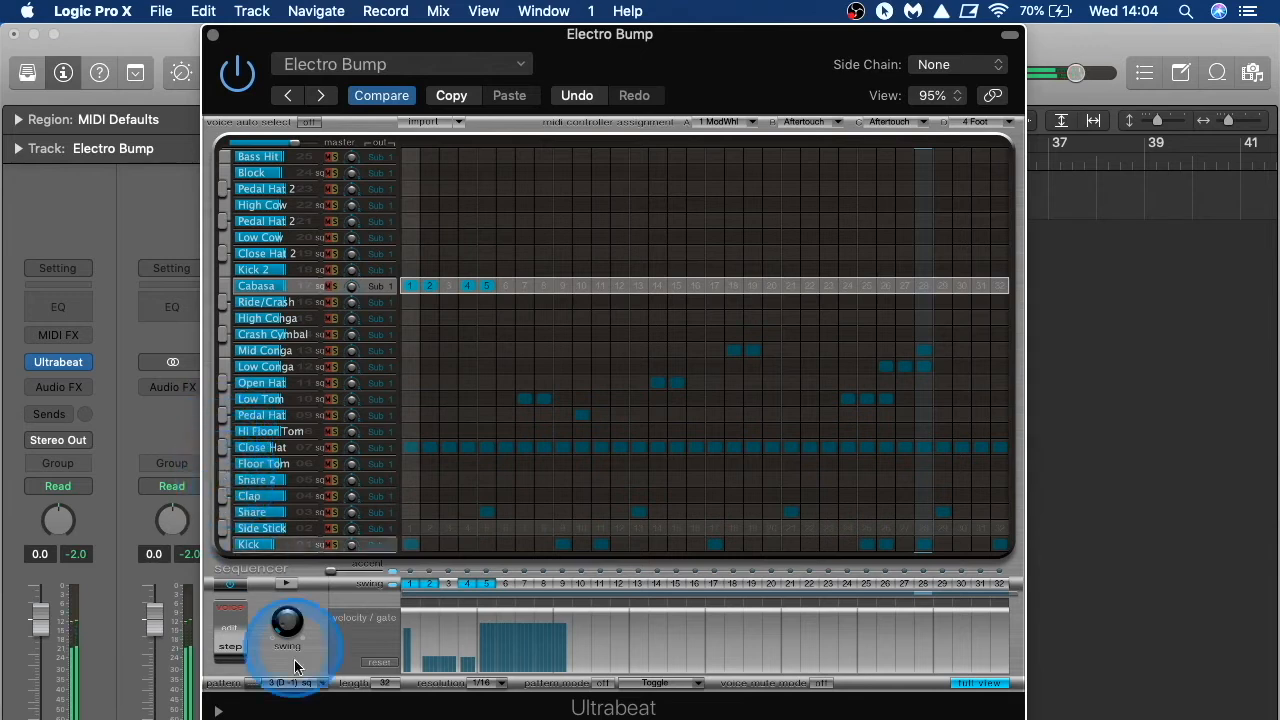
{"action": "left_click", "coordinate": [288, 585]}
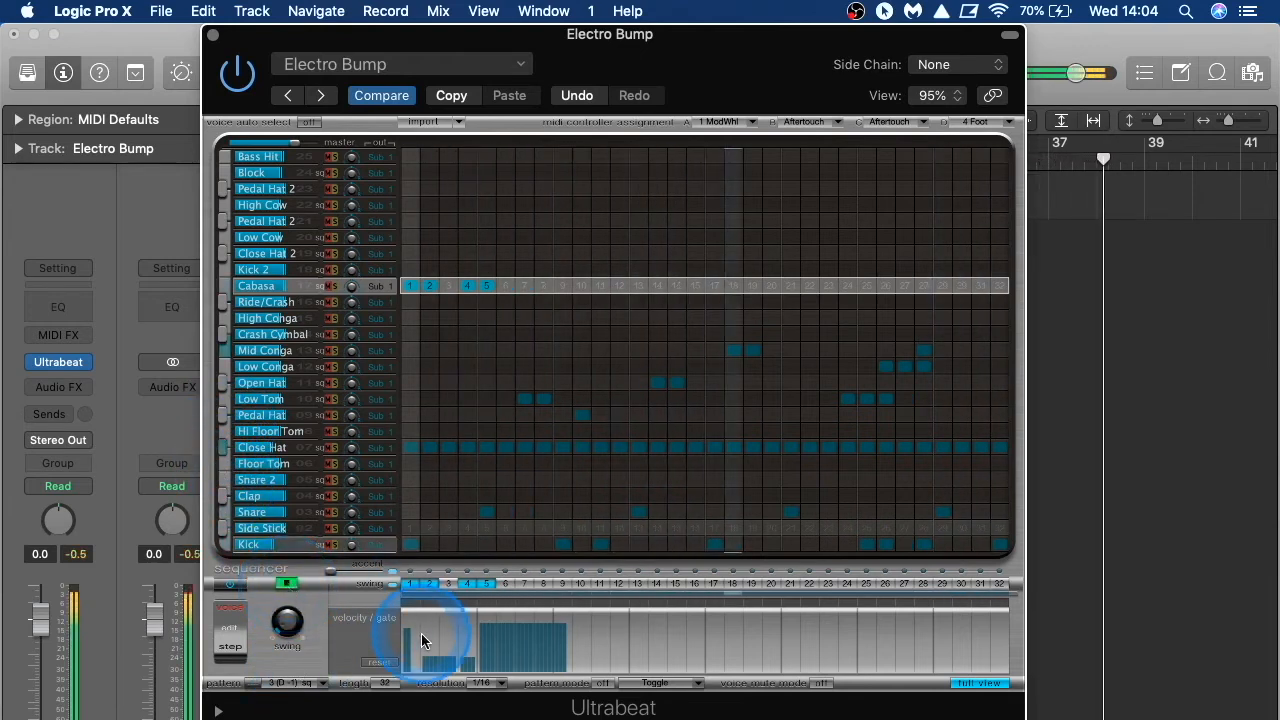
{"action": "mouse_move", "coordinate": [440, 663]}
{"action": "left_mouse_down"}
{"action": "mouse_move", "coordinate": [420, 663]}
{"action": "mouse_move", "coordinate": [443, 678]}
{"action": "mouse_move", "coordinate": [475, 667]}
{"action": "mouse_move", "coordinate": [443, 665]}
{"action": "mouse_move", "coordinate": [549, 645]}
{"action": "mouse_move", "coordinate": [555, 632]}
{"action": "mouse_move", "coordinate": [451, 626]}
{"action": "mouse_move", "coordinate": [400, 645]}
{"action": "mouse_move", "coordinate": [414, 665]}
{"action": "mouse_move", "coordinate": [469, 660]}
{"action": "mouse_move", "coordinate": [477, 673]}
{"action": "mouse_move", "coordinate": [500, 585]}
{"action": "mouse_move", "coordinate": [472, 660]}
{"action": "mouse_move", "coordinate": [451, 658]}
{"action": "left_mouse_up"}
{"action": "key", "text": "space"}
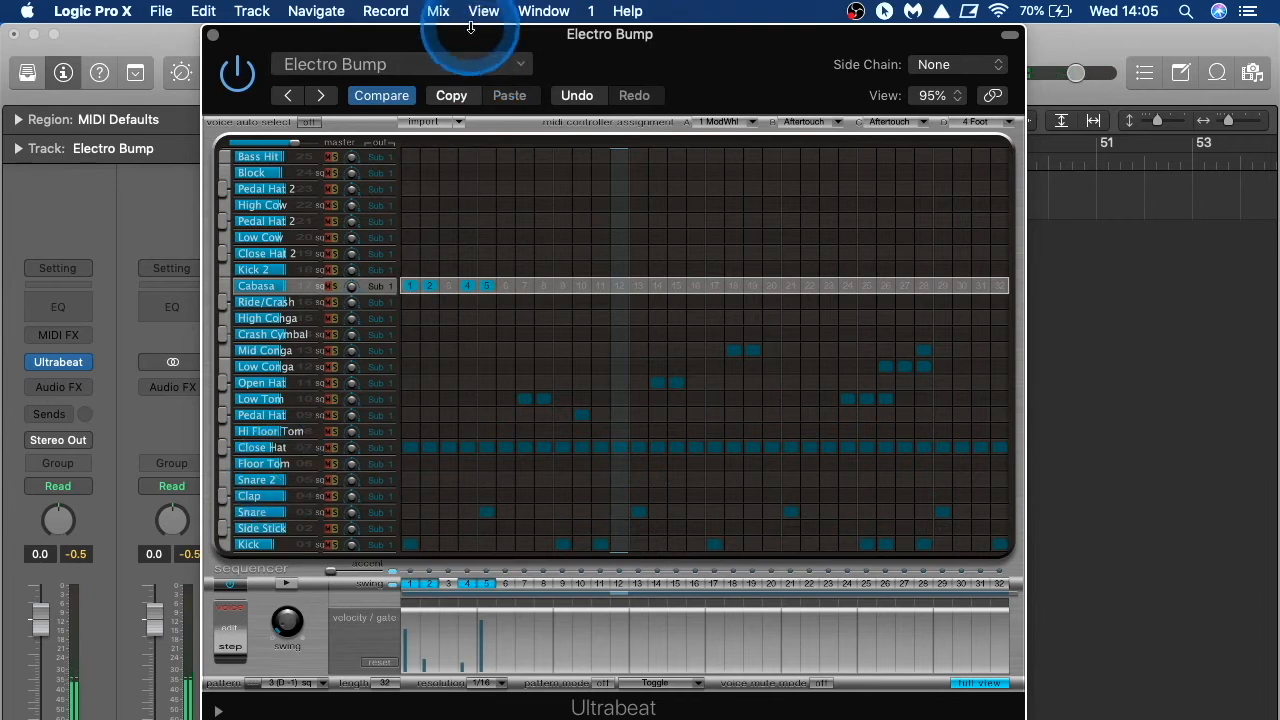
Step: Place the sequencer pattern as a region at bar 1 of the Electro Bump track and cycle bars 1 to 3
{"action": "left_click_drag", "start_coordinate": [457, 43], "coordinate": [534, 40]}
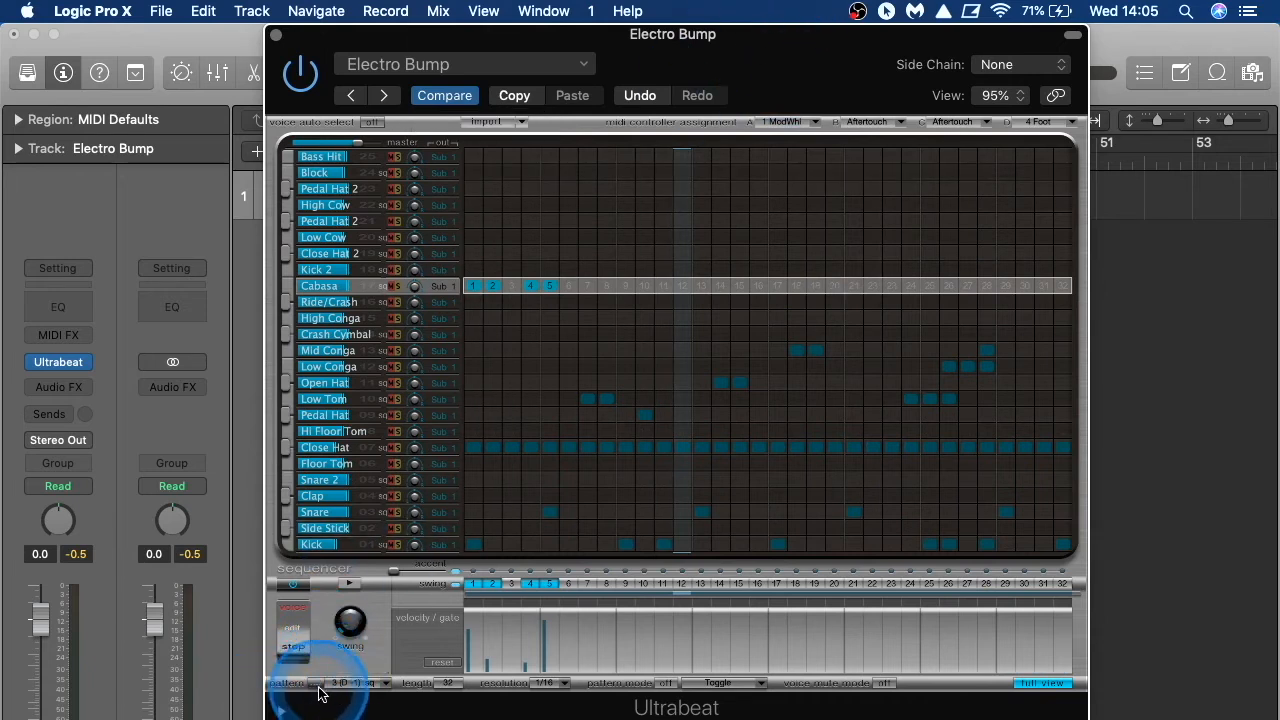
{"action": "left_click_drag", "start_coordinate": [714, 43], "coordinate": [1232, 90]}
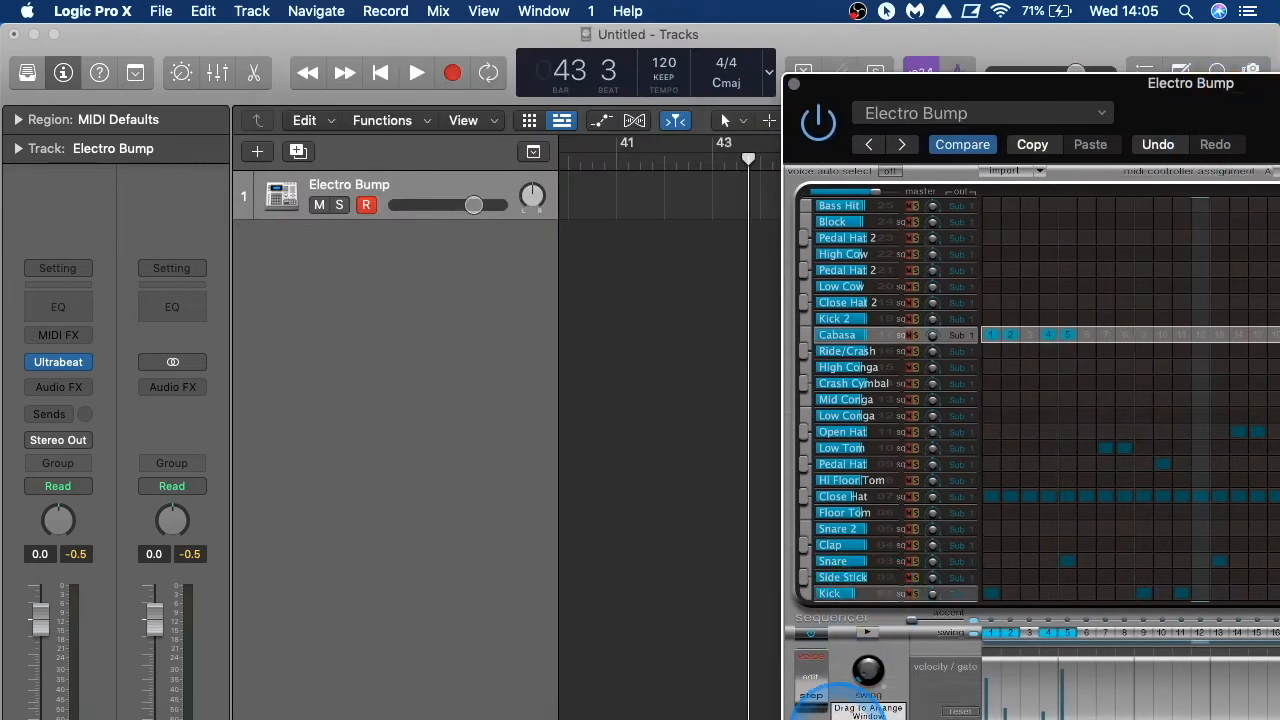
{"action": "left_click_drag", "start_coordinate": [765, 175], "coordinate": [580, 195]}
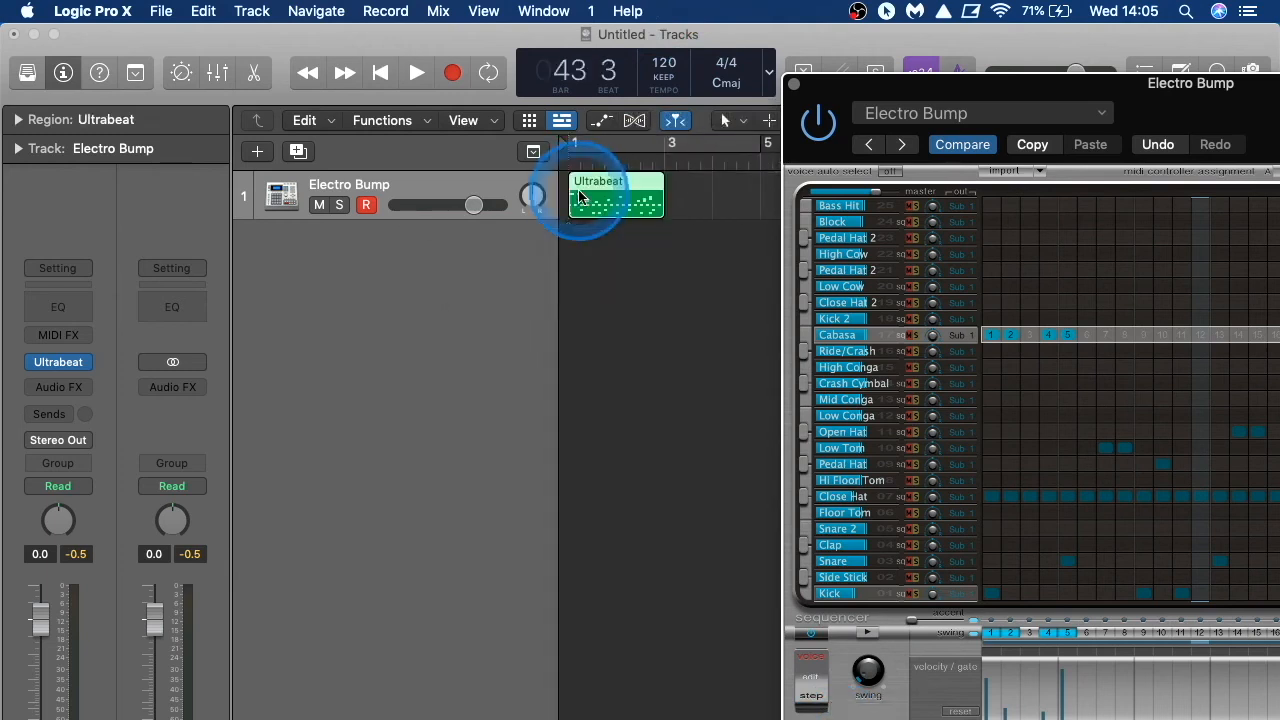
{"action": "left_click", "coordinate": [601, 147]}
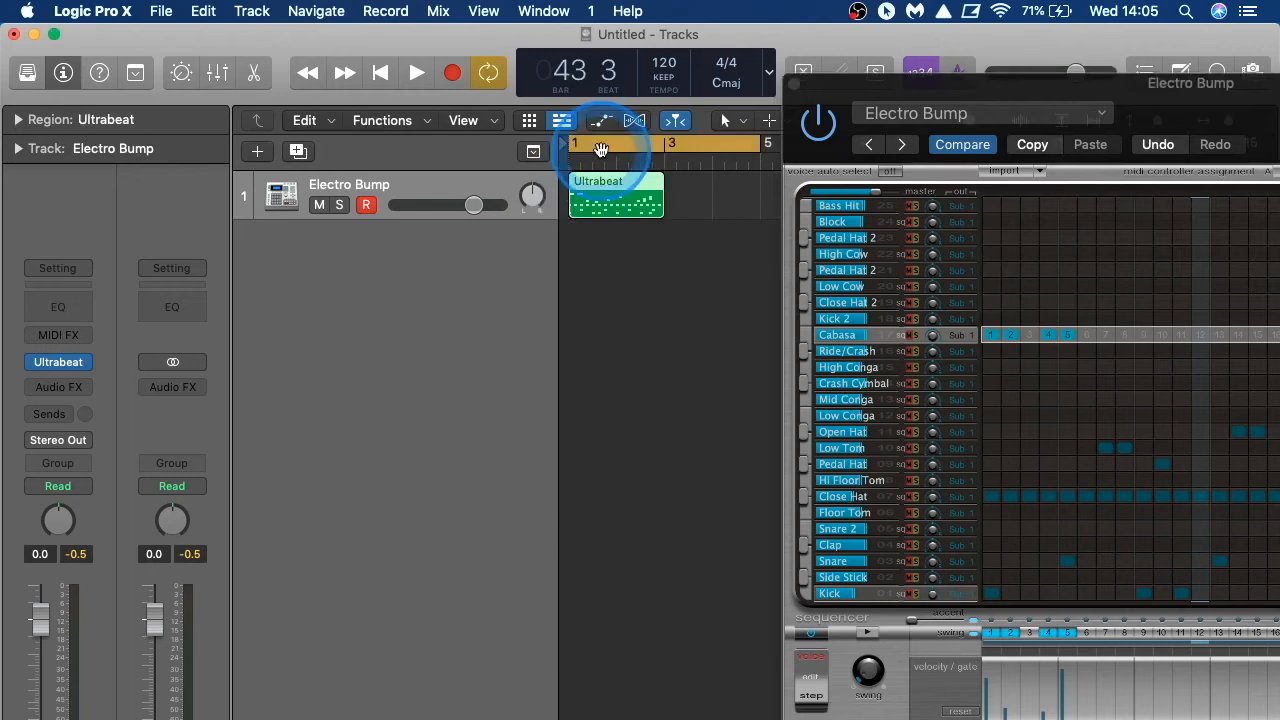
{"action": "left_click_drag", "start_coordinate": [749, 143], "coordinate": [664, 149]}
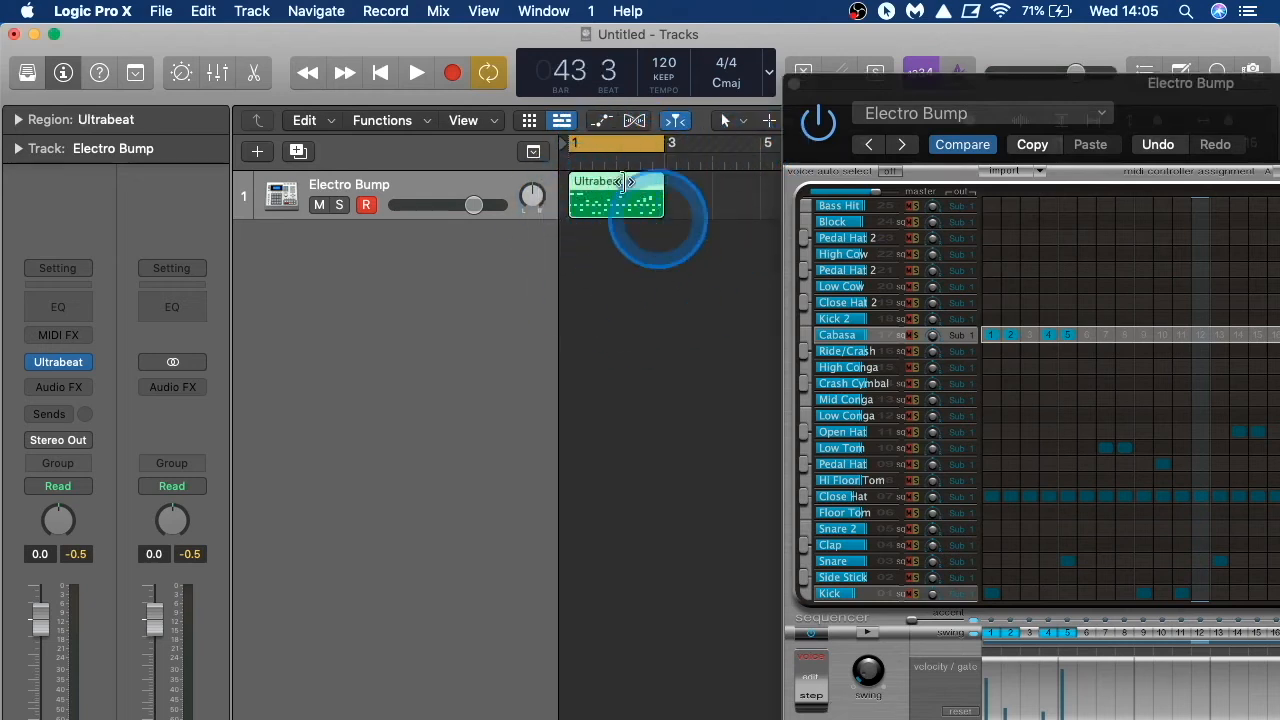
Step: Bring the Ultrabeat window back and draw runs of hits on the High Cow, lower Pedal Hat 2, Low Cow and High Conga rows
{"action": "left_click_drag", "start_coordinate": [897, 91], "coordinate": [902, 58]}
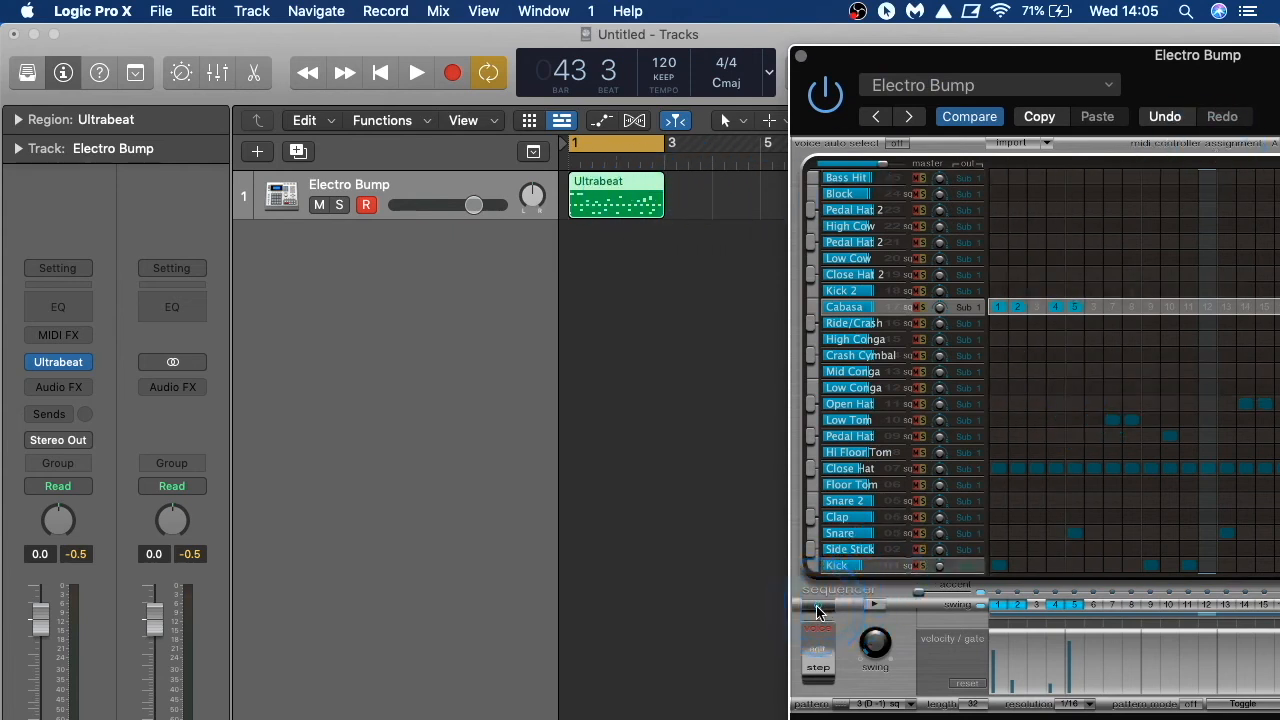
{"action": "left_click_drag", "start_coordinate": [1180, 52], "coordinate": [678, 34]}
{"action": "left_click", "coordinate": [593, 208]}
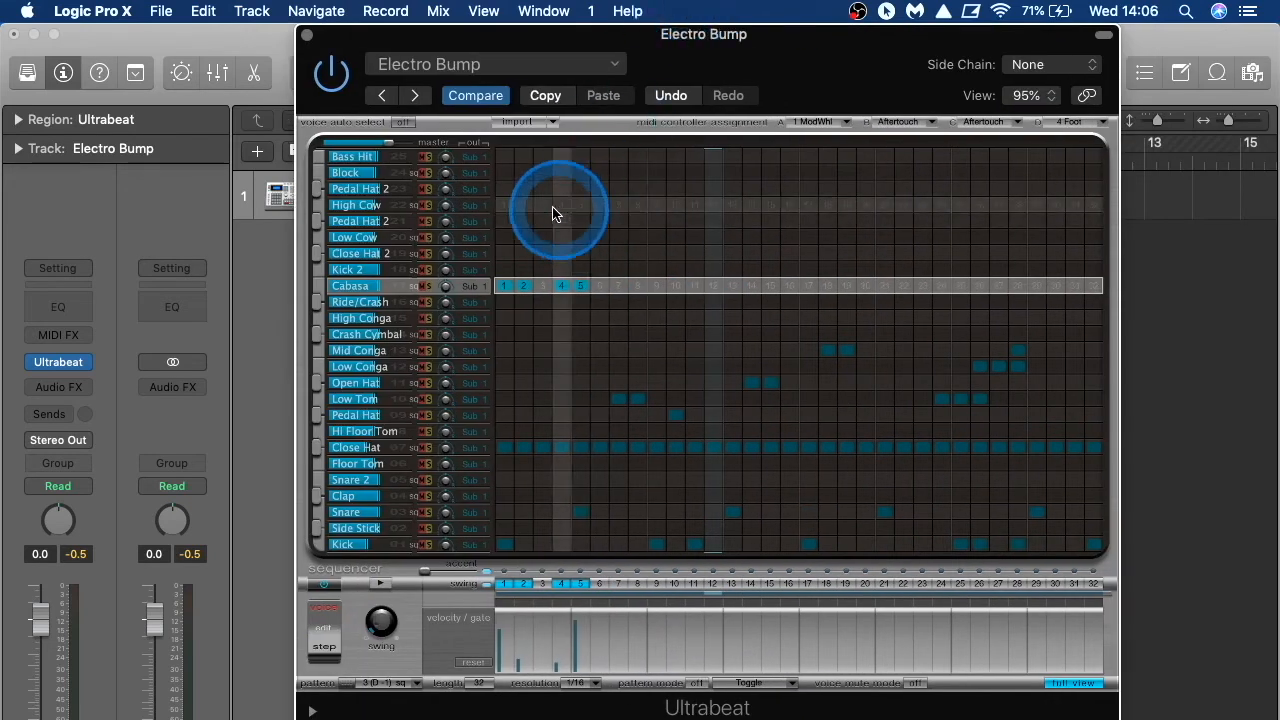
{"action": "mouse_move", "coordinate": [510, 206]}
{"action": "left_mouse_down"}
{"action": "mouse_move", "coordinate": [882, 237]}
{"action": "mouse_move", "coordinate": [1080, 200]}
{"action": "left_mouse_up"}
{"action": "mouse_move", "coordinate": [730, 168]}
{"action": "left_mouse_down"}
{"action": "mouse_move", "coordinate": [603, 272]}
{"action": "mouse_move", "coordinate": [717, 311]}
{"action": "mouse_move", "coordinate": [1086, 320]}
{"action": "left_mouse_up"}
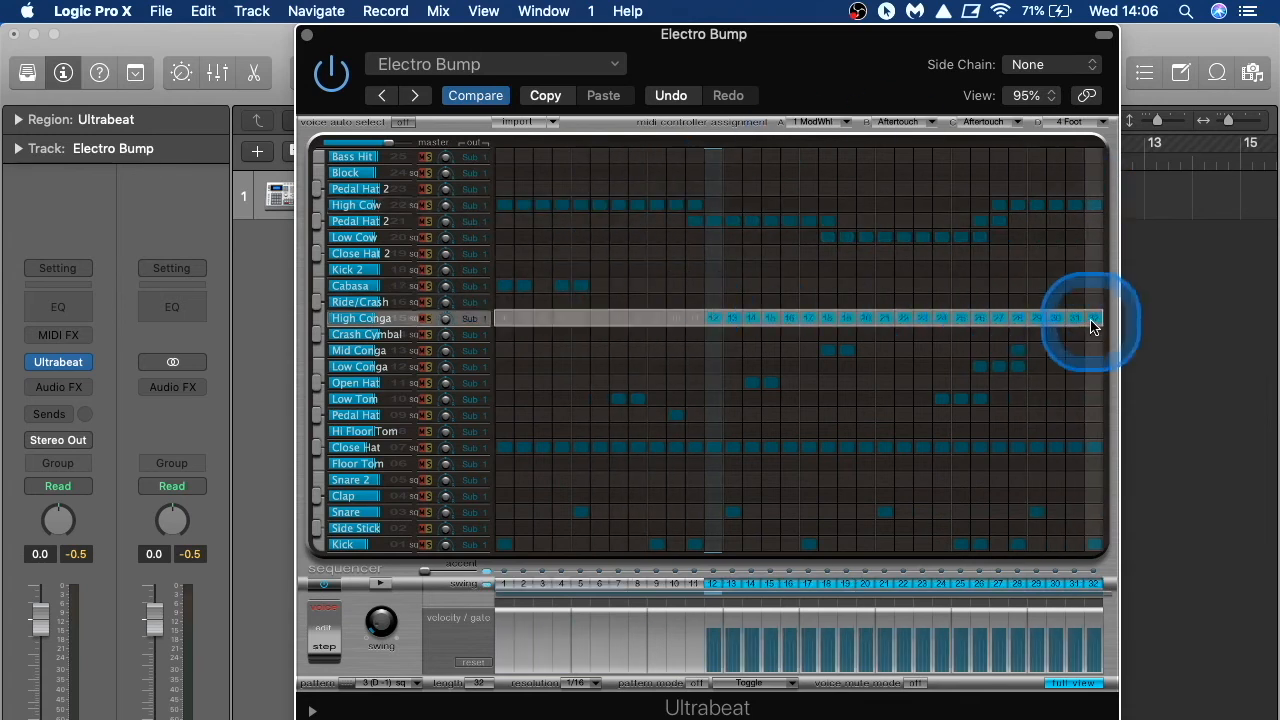
Step: Move the Ultrabeat window aside and play the project's cycle range with the sequencer still turned on
{"action": "left_click_drag", "start_coordinate": [763, 57], "coordinate": [1228, 56]}
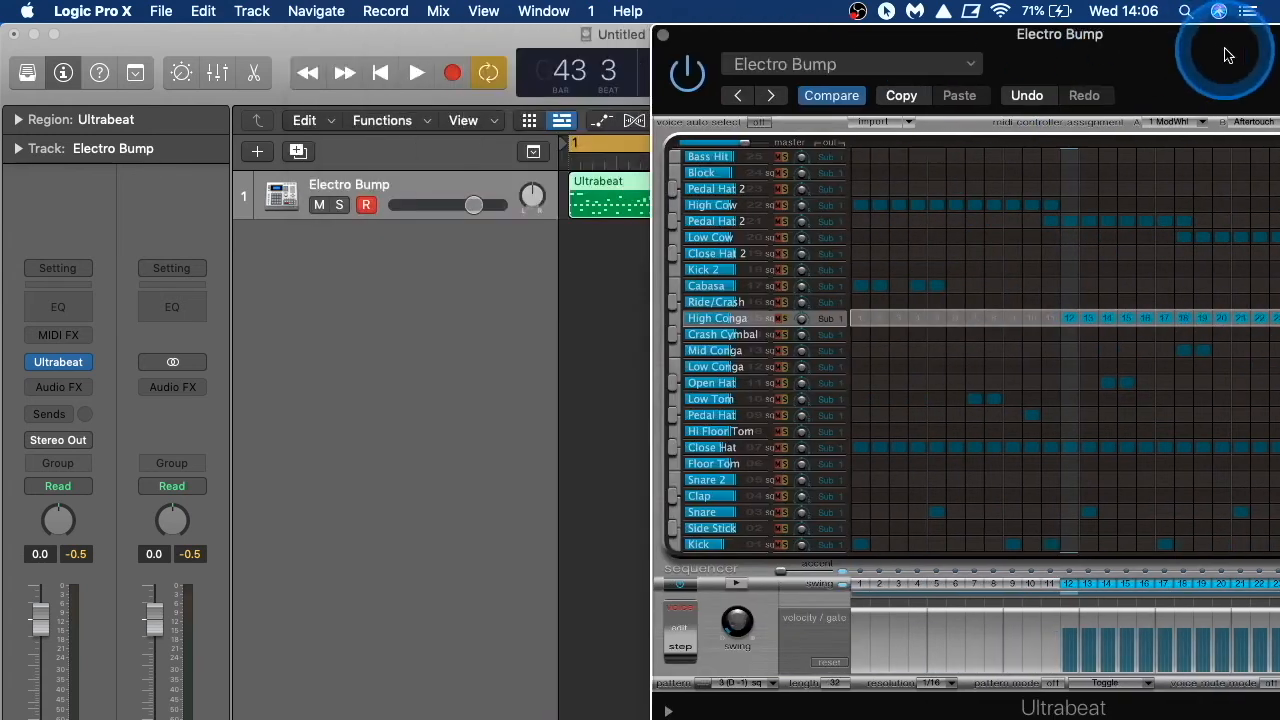
{"action": "left_click_drag", "start_coordinate": [979, 34], "coordinate": [1230, 120]}
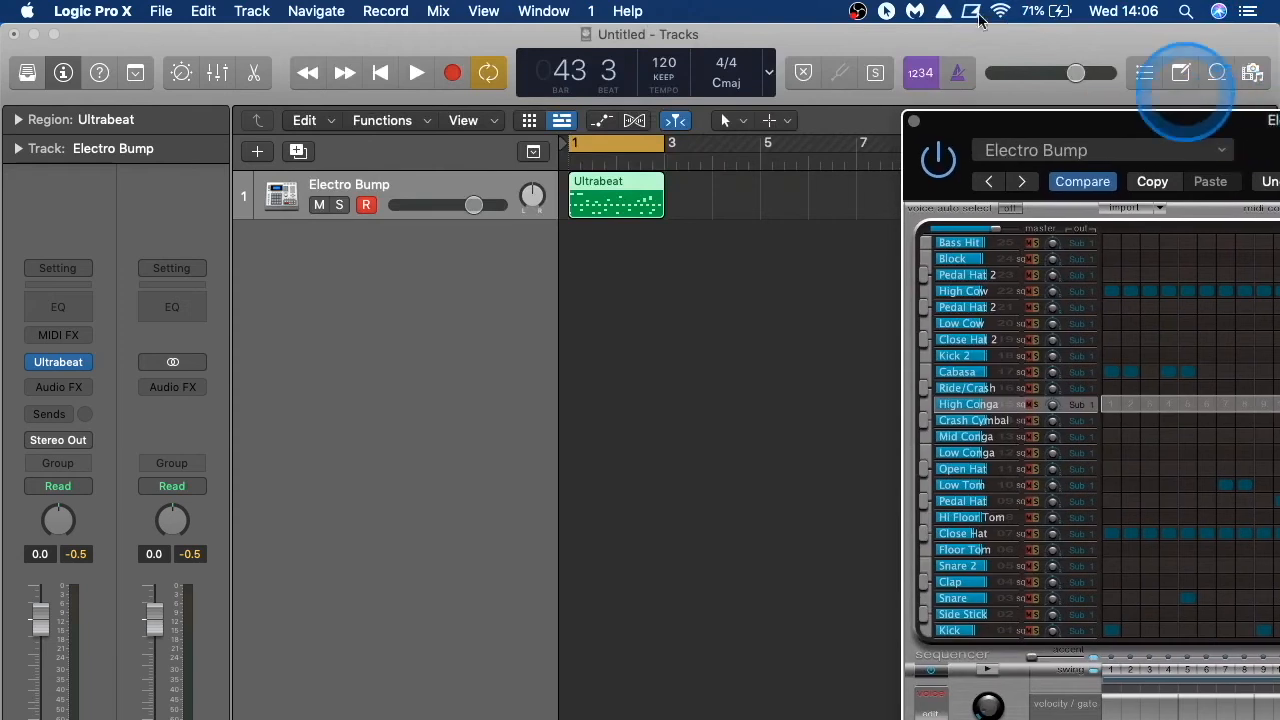
{"action": "left_click", "coordinate": [380, 72]}
{"action": "left_click", "coordinate": [416, 72]}
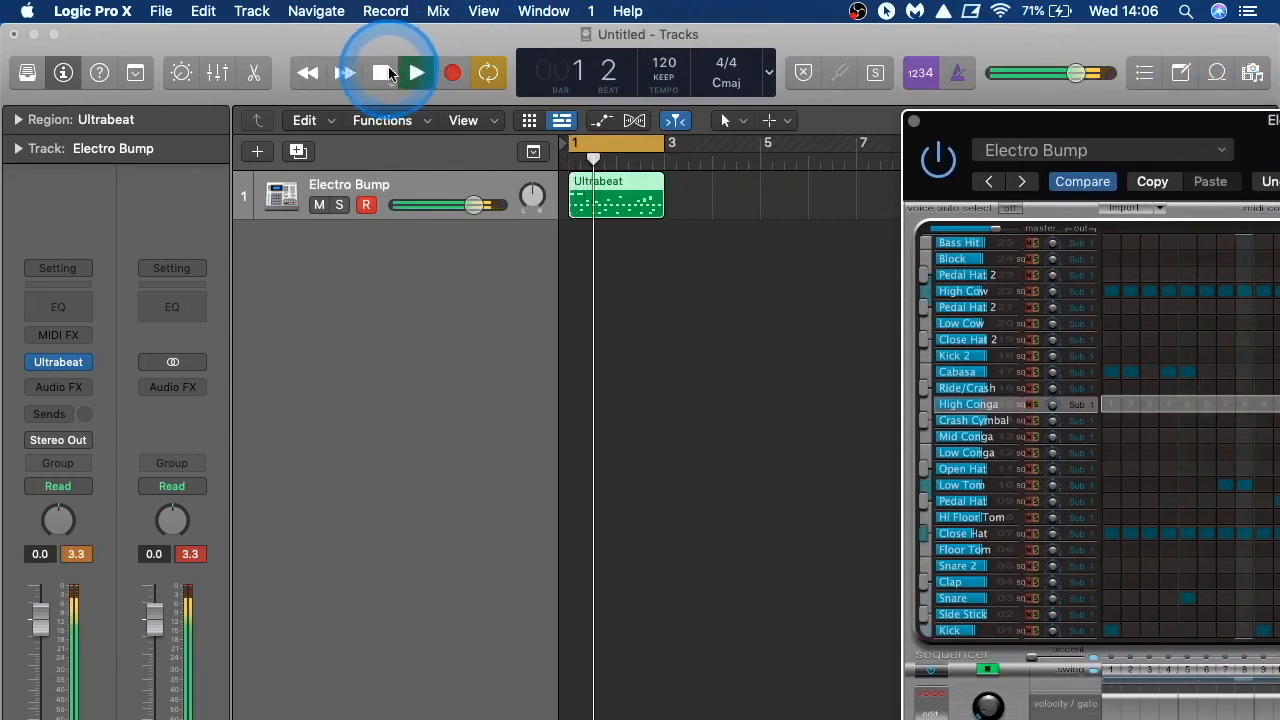
{"action": "left_click", "coordinate": [1207, 150]}
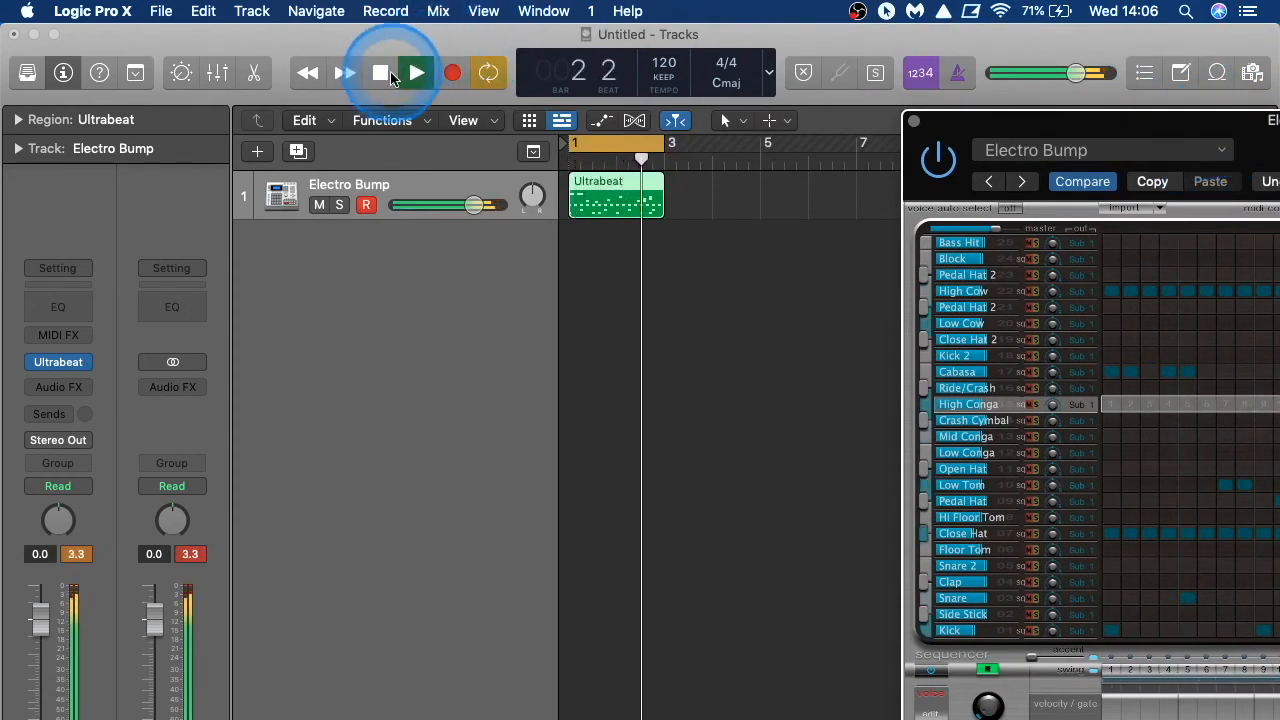
Step: Stop playback and place the edited sequencer pattern as a second region at bar 3 of the Electro Bump track
{"action": "left_click", "coordinate": [383, 74]}
{"action": "left_click_drag", "start_coordinate": [1143, 125], "coordinate": [624, 12]}
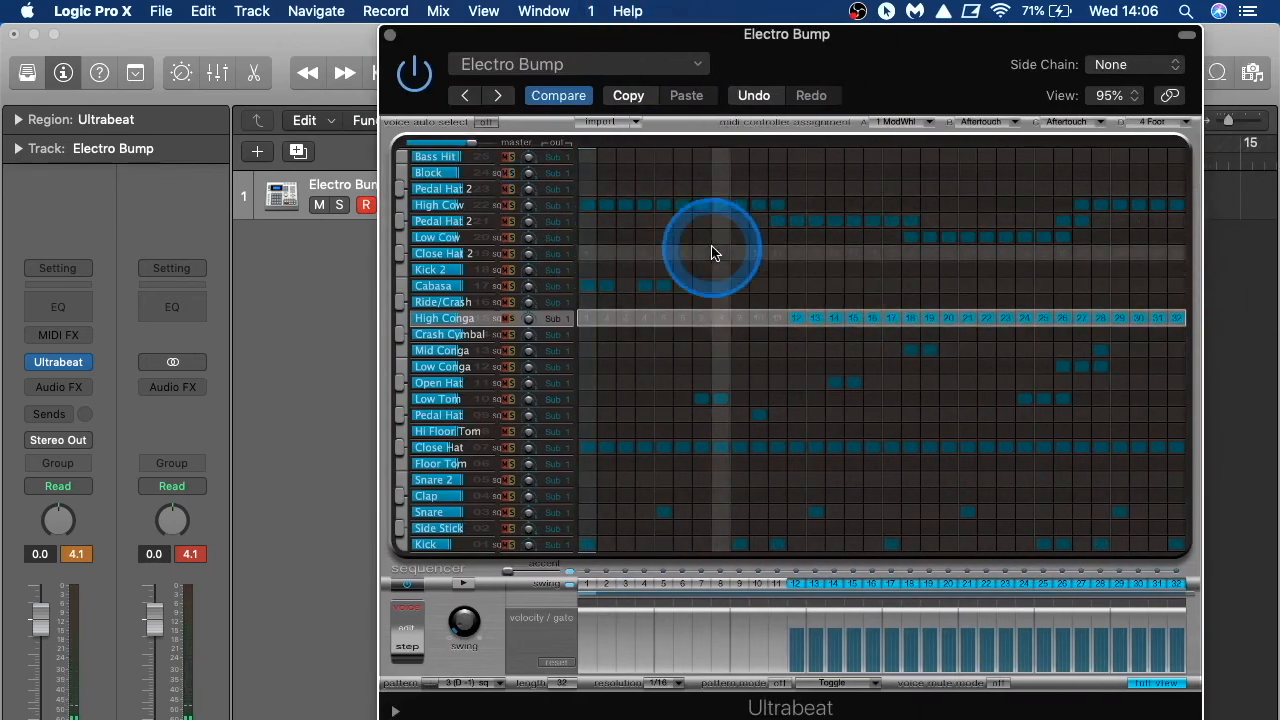
{"action": "left_click_drag", "start_coordinate": [593, 43], "coordinate": [950, 40]}
{"action": "left_click", "coordinate": [502, 432]}
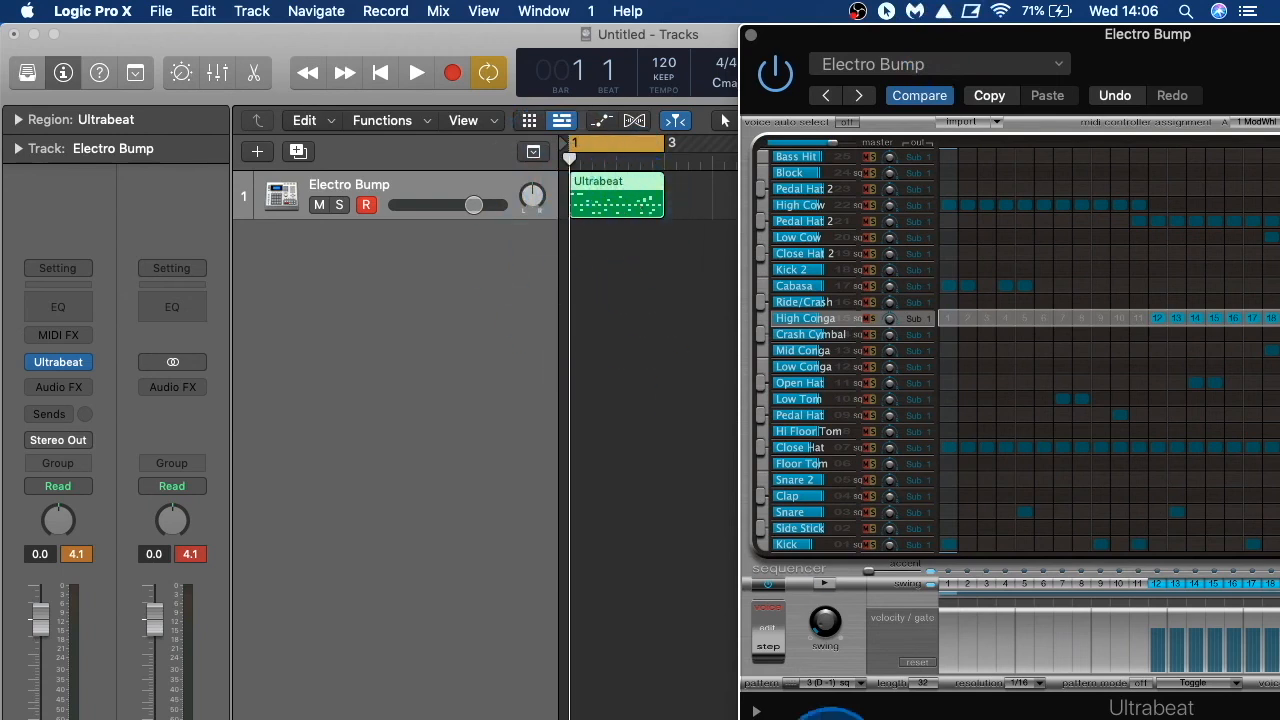
{"action": "left_click_drag", "start_coordinate": [790, 690], "coordinate": [686, 188]}
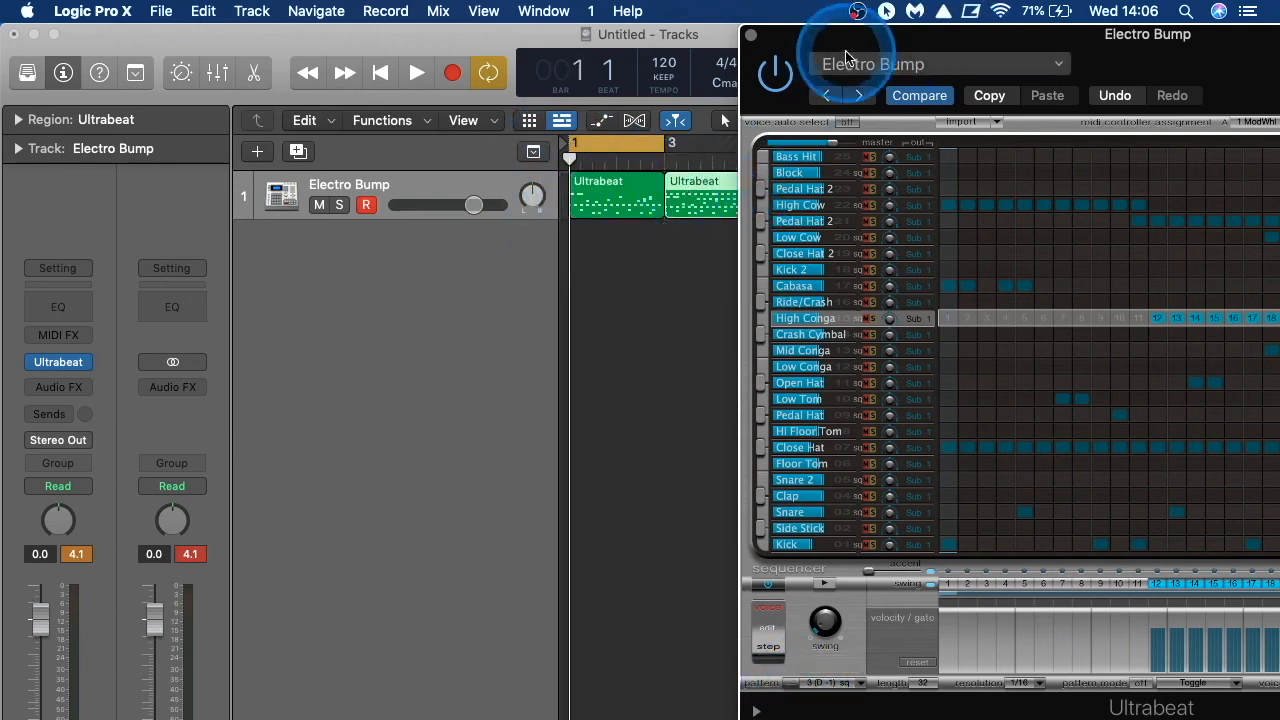
{"action": "left_click_drag", "start_coordinate": [847, 40], "coordinate": [1042, 40]}
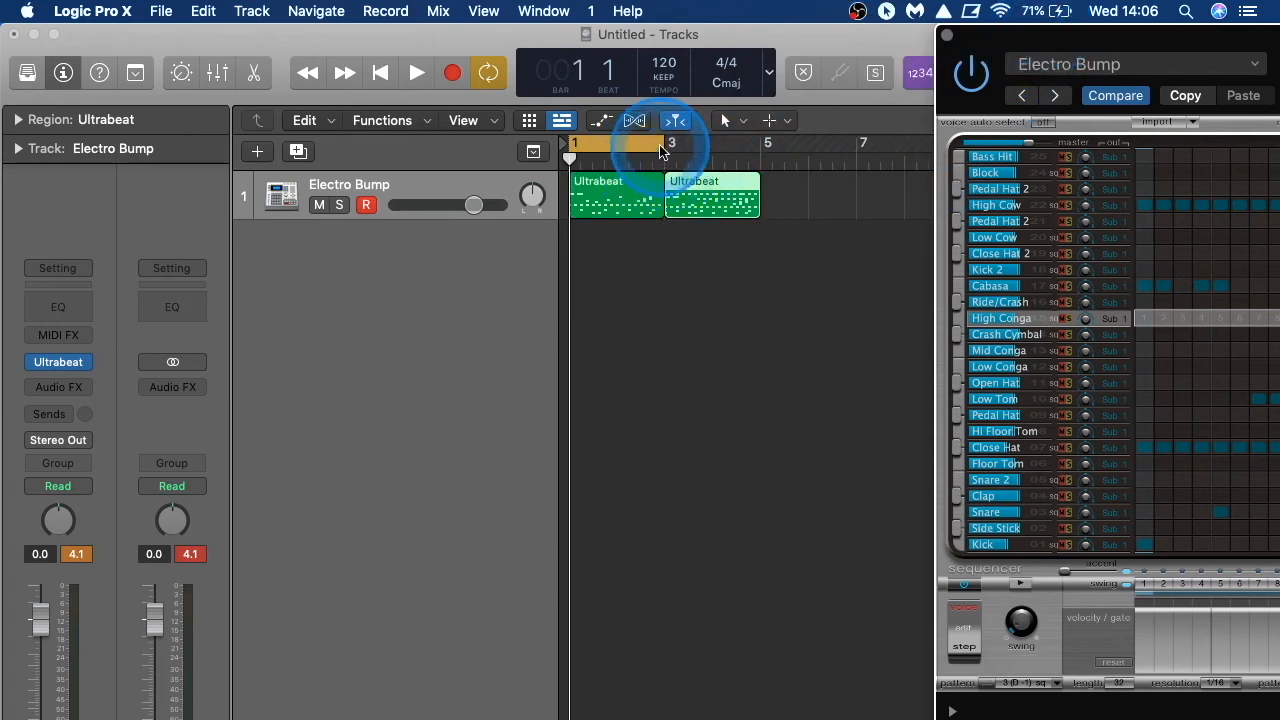
Step: Extend the cycle range to bar 5 and play both regions with the Ultrabeat sequencer turned off
{"action": "left_click_drag", "start_coordinate": [665, 147], "coordinate": [766, 150]}
{"action": "left_click", "coordinate": [961, 590]}
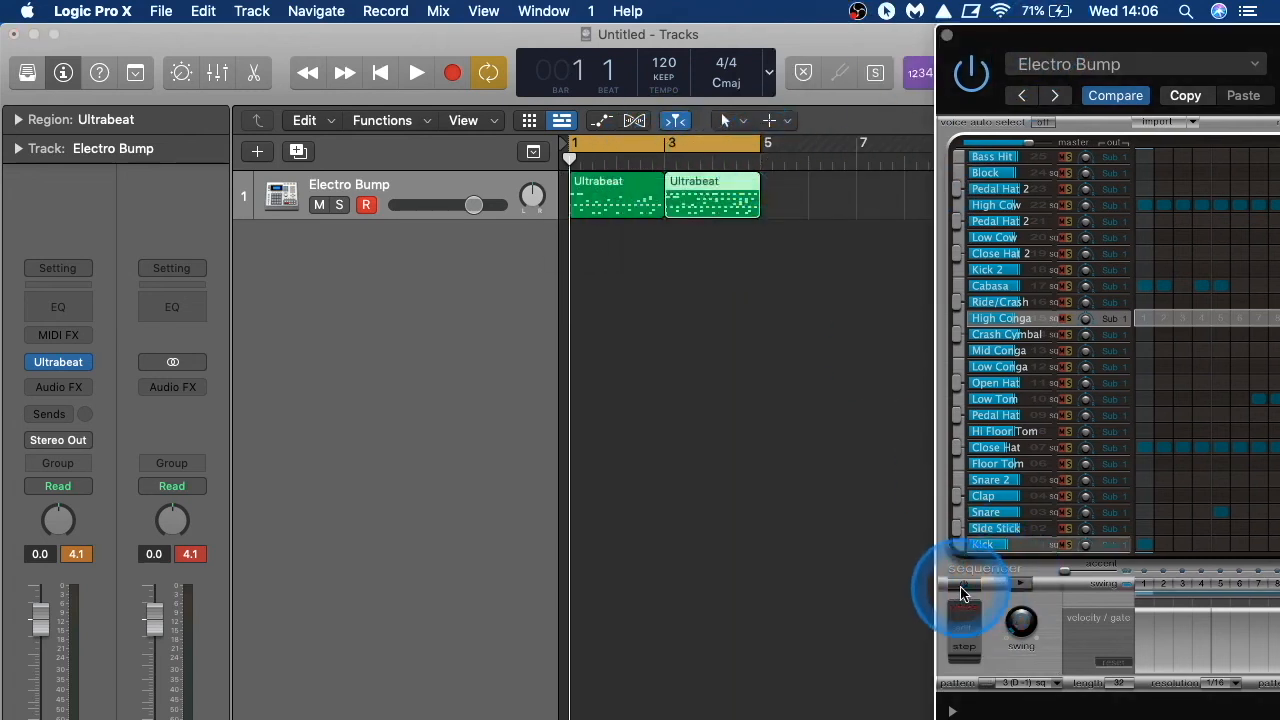
{"action": "left_click", "coordinate": [576, 140]}
{"action": "left_click", "coordinate": [410, 72]}
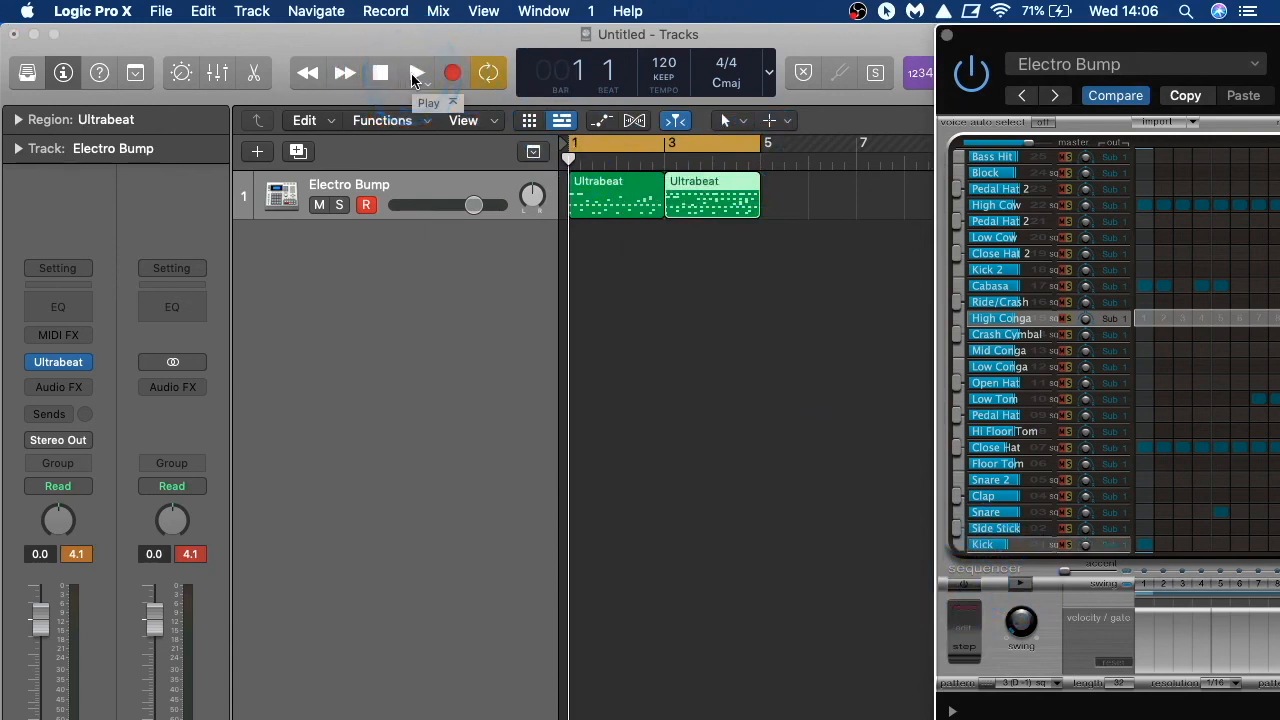
{"action": "left_click", "coordinate": [414, 76]}
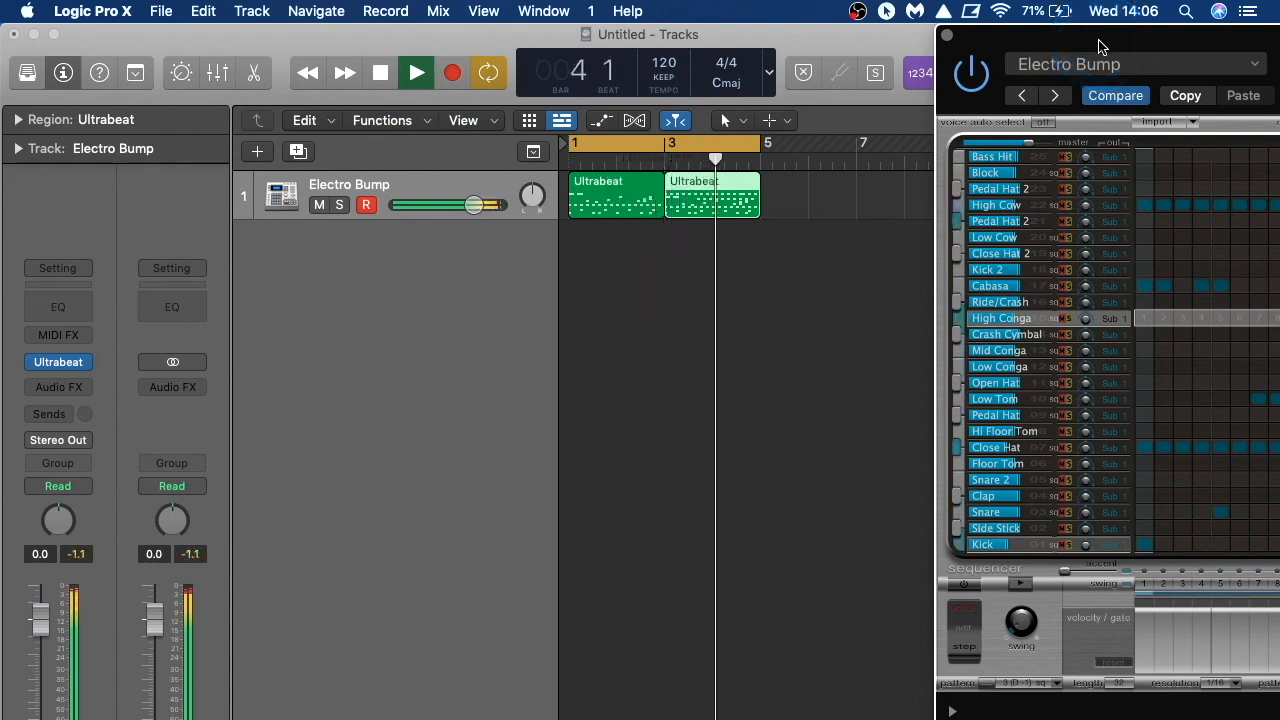
{"action": "left_click", "coordinate": [380, 74]}
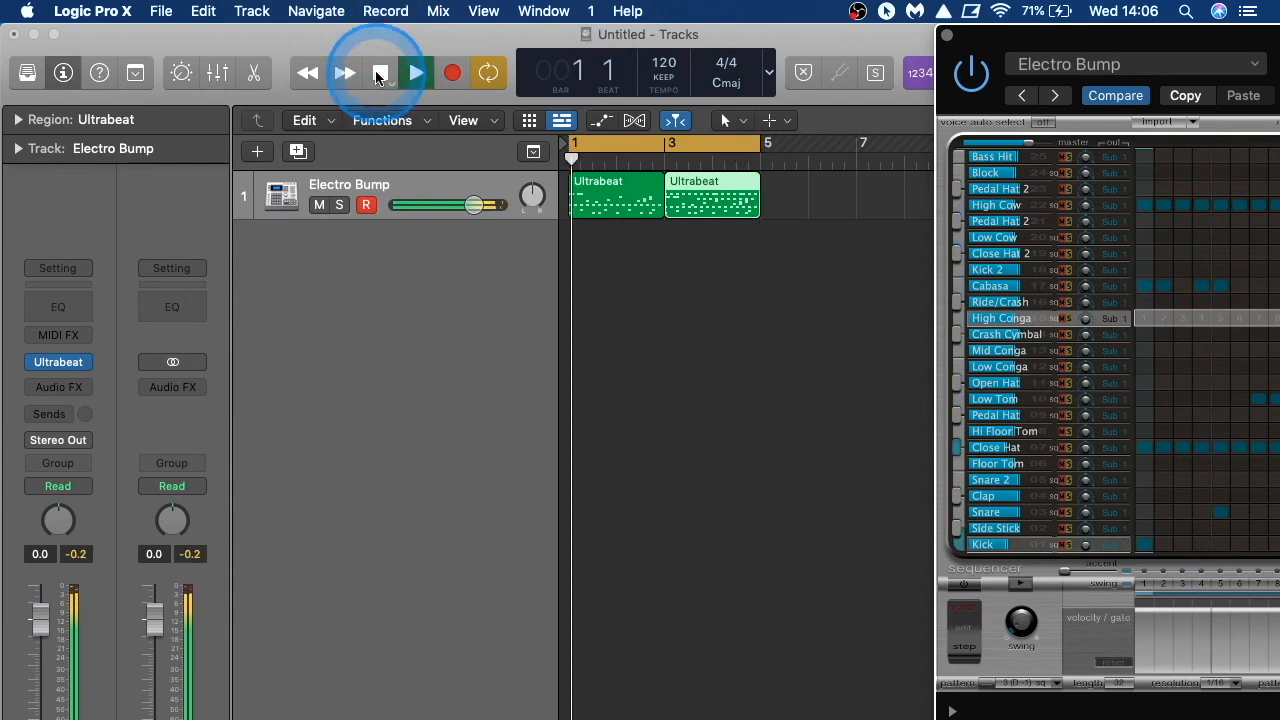
{"action": "left_click", "coordinate": [380, 74]}
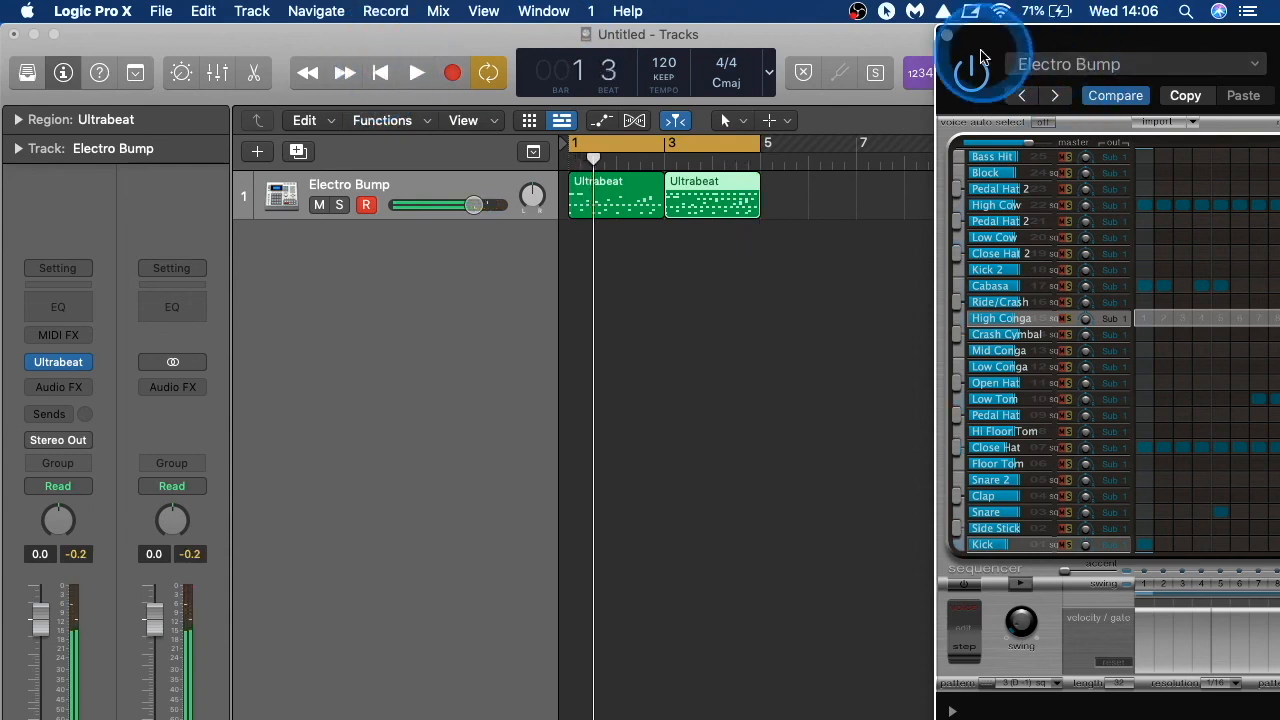
Step: Close the Ultrabeat window and extend the cycle range to bar 11
{"action": "left_click", "coordinate": [951, 42]}
{"action": "left_click_drag", "start_coordinate": [765, 143], "coordinate": [1050, 160]}
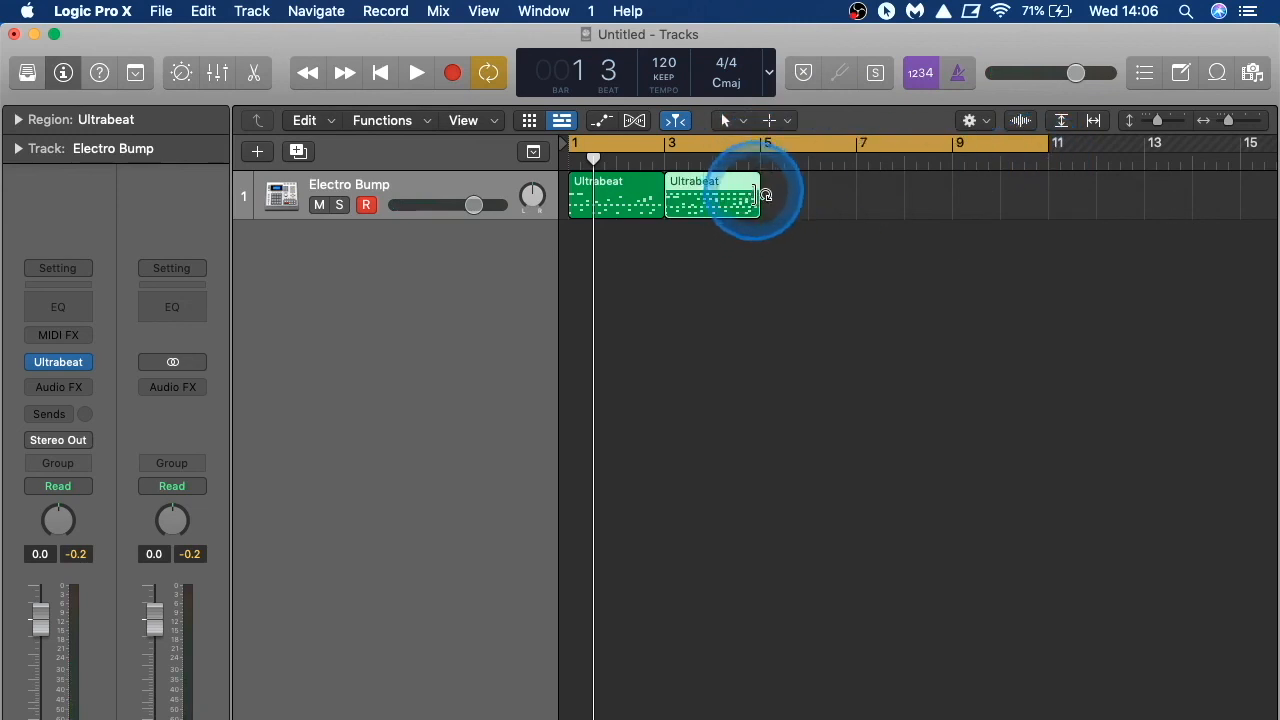
Step: Move the second Ultrabeat region to bar 5 and place a copy of it at bar 7
{"action": "left_click_drag", "start_coordinate": [757, 206], "coordinate": [863, 194]}
{"action": "left_click_drag", "start_coordinate": [694, 186], "coordinate": [783, 183]}
{"action": "left_click_drag", "start_coordinate": [950, 210], "coordinate": [910, 205]}
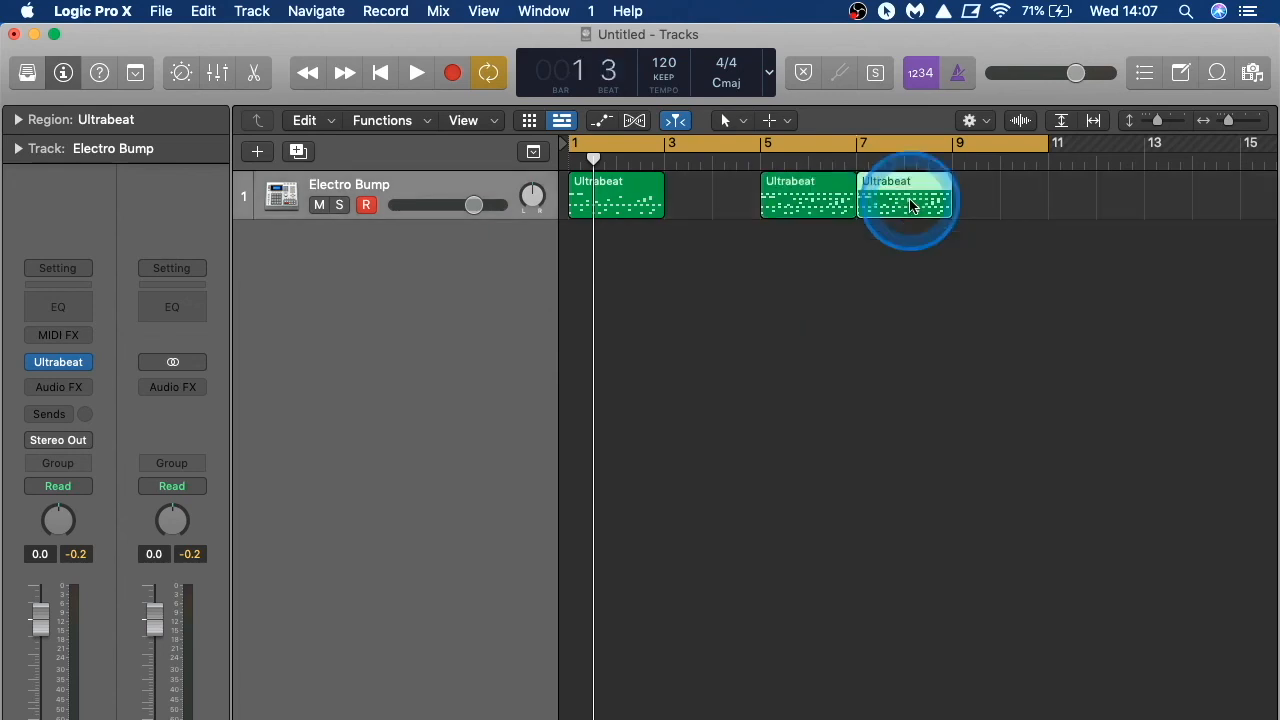
Step: Add single Low Tom, Low Conga, Mid Conga and Crash Cymbal notes to the bar 7 region in the Piano Roll, and close the editor
{"action": "double_click", "coordinate": [912, 205]}
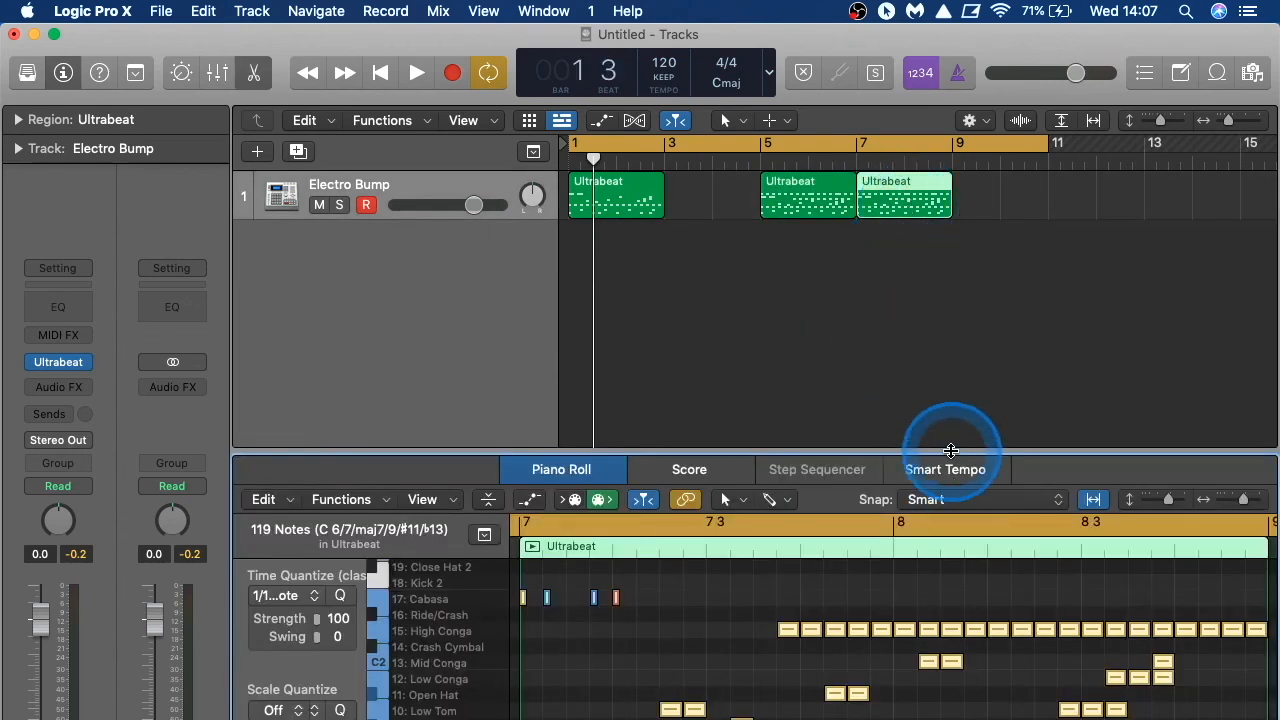
{"action": "left_click_drag", "start_coordinate": [951, 461], "coordinate": [951, 207]}
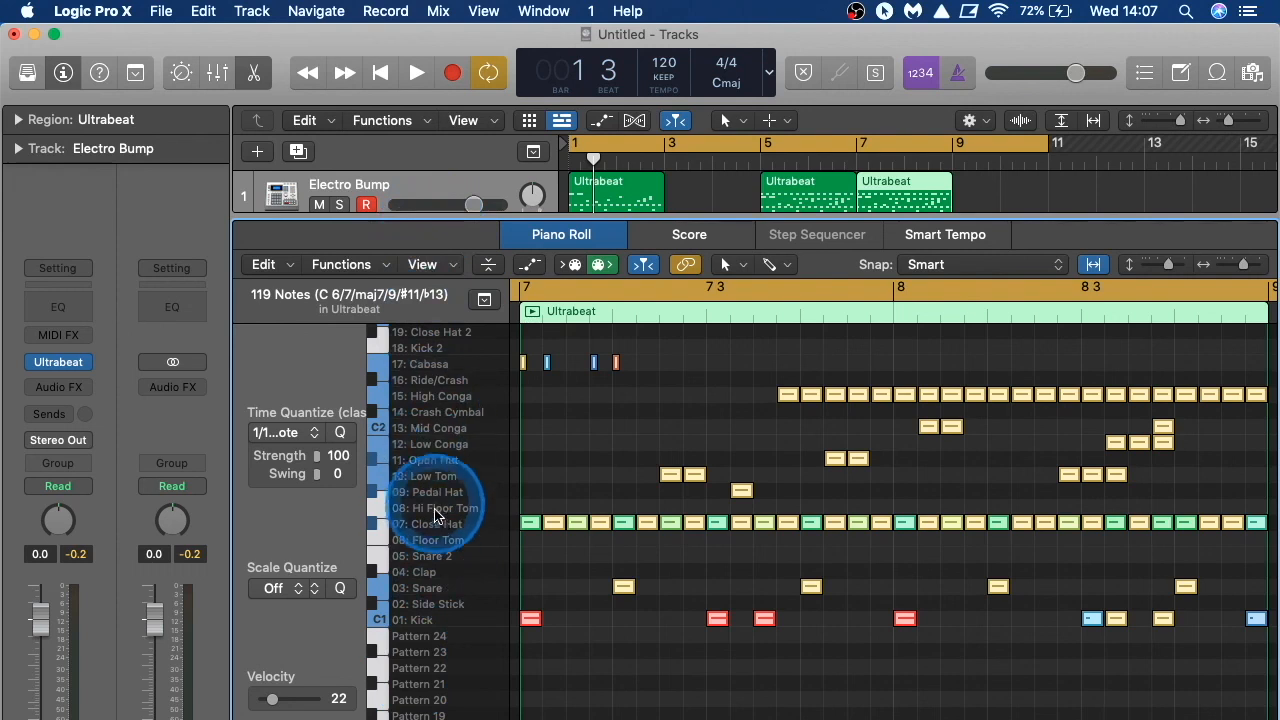
{"action": "left_click", "coordinate": [579, 476]}
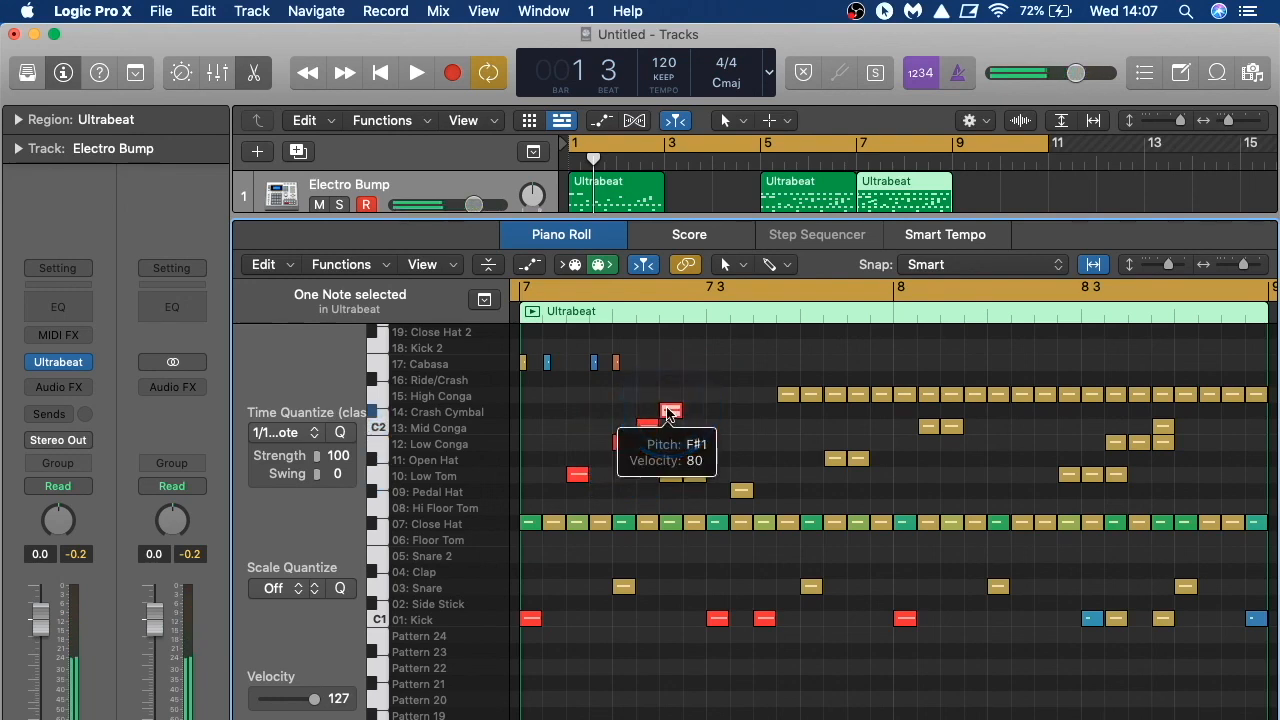
{"action": "key", "text": "e"}
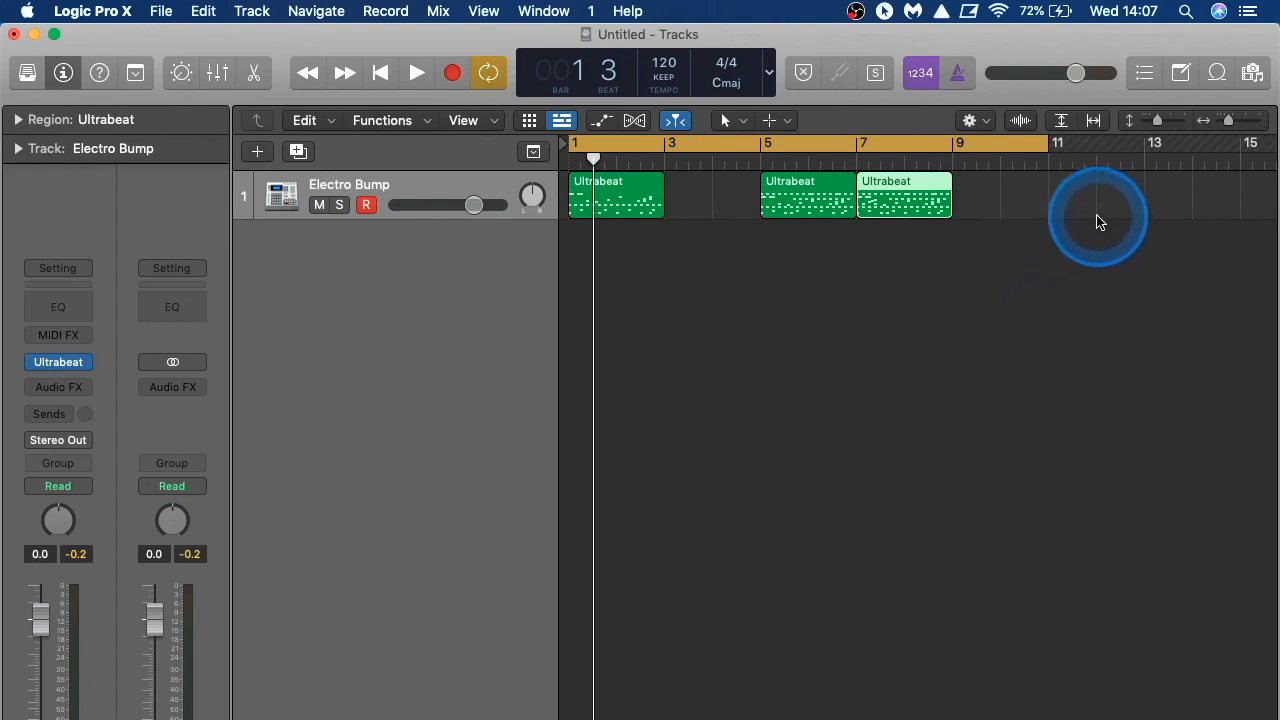
Step: Select all three Ultrabeat regions on the Electro Bump track
{"action": "left_click_drag", "start_coordinate": [992, 344], "coordinate": [629, 186]}
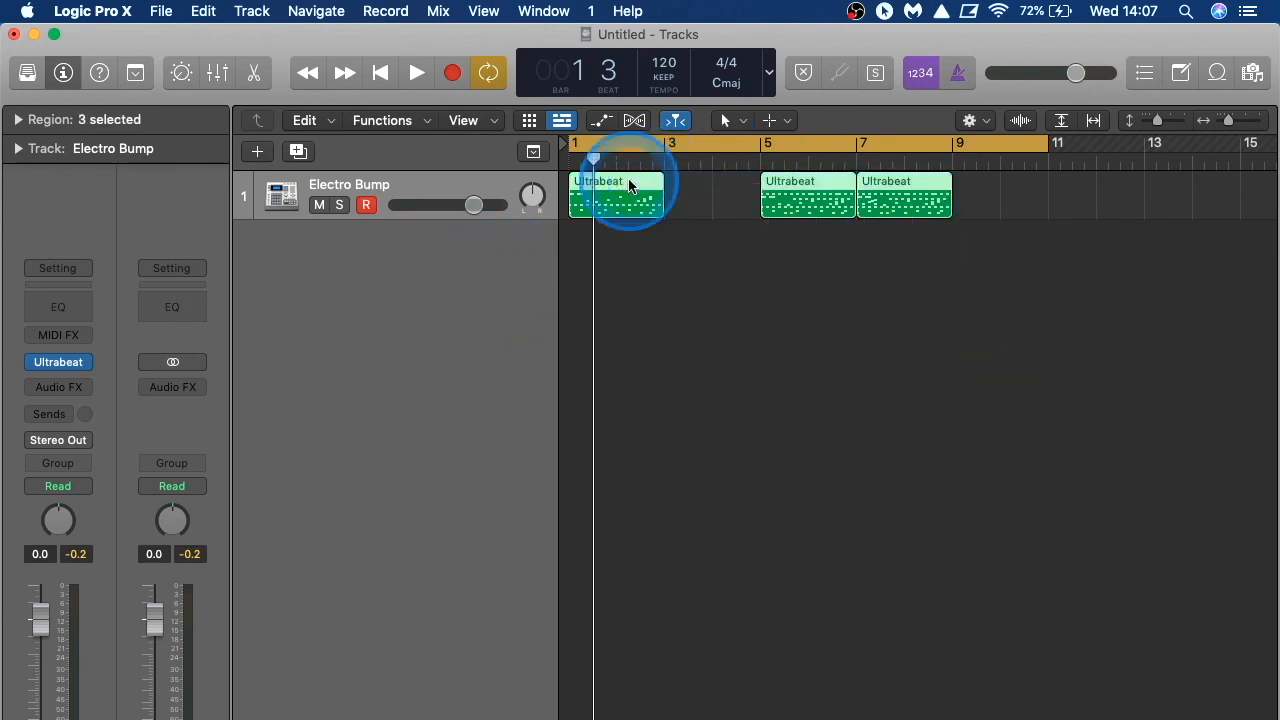